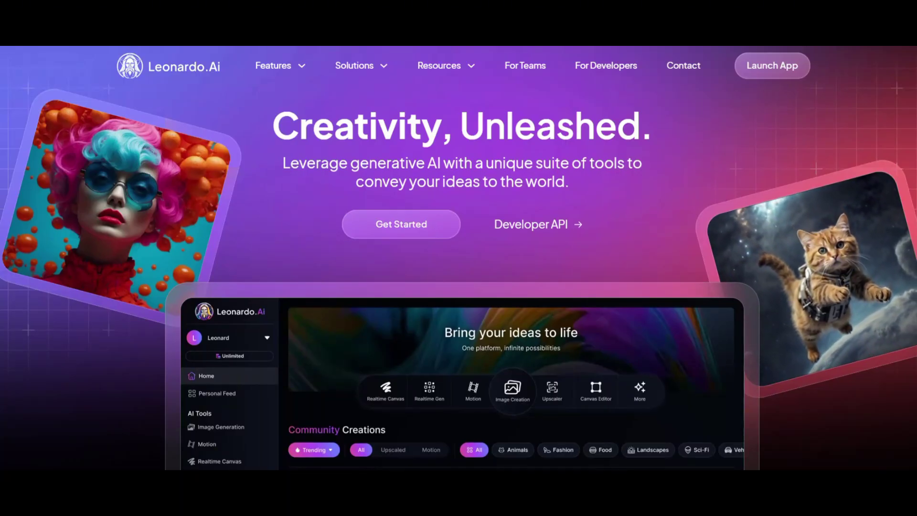
Step: Sign in to Leonardo.Ai, open Image Creation and show the platform Presets gallery
{"action": "left_click", "coordinate": [408, 231]}
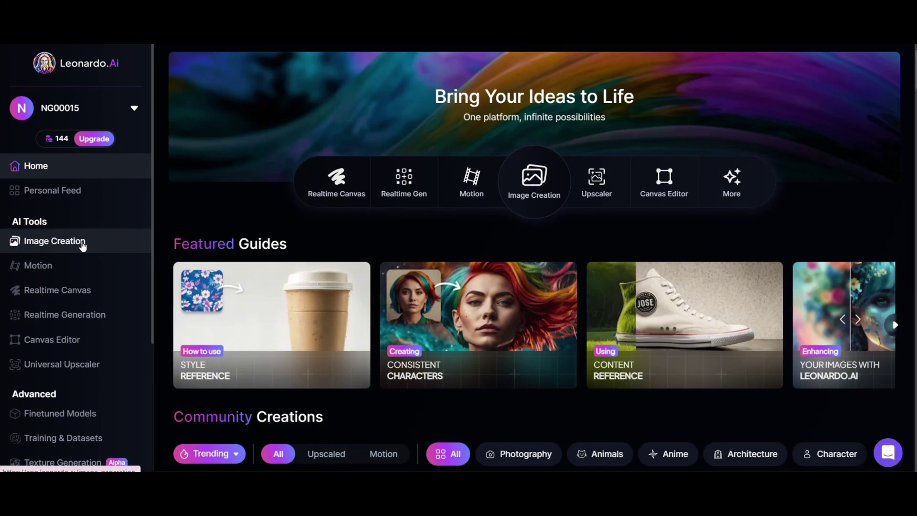
{"action": "left_click", "coordinate": [82, 245]}
{"action": "left_click", "coordinate": [159, 114]}
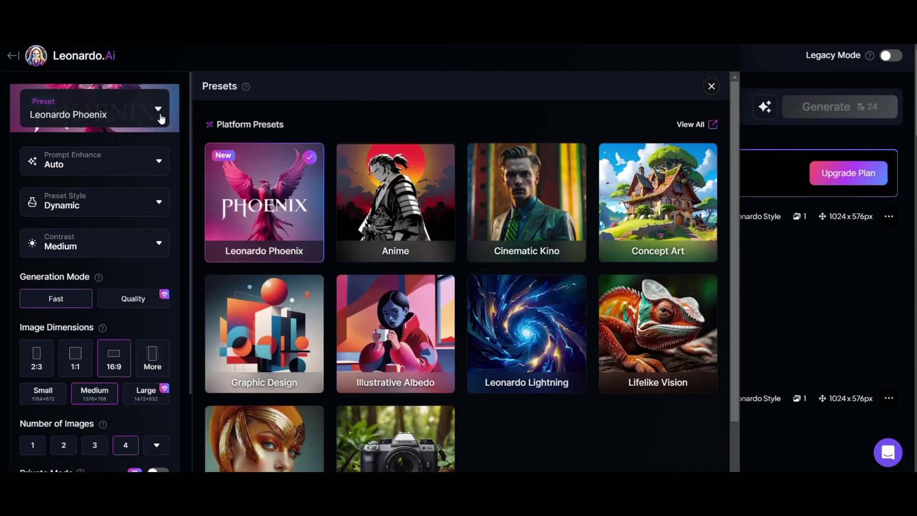
Step: Choose the Anime preset with the Anime Semi-Realism preset style
{"action": "left_click", "coordinate": [411, 240]}
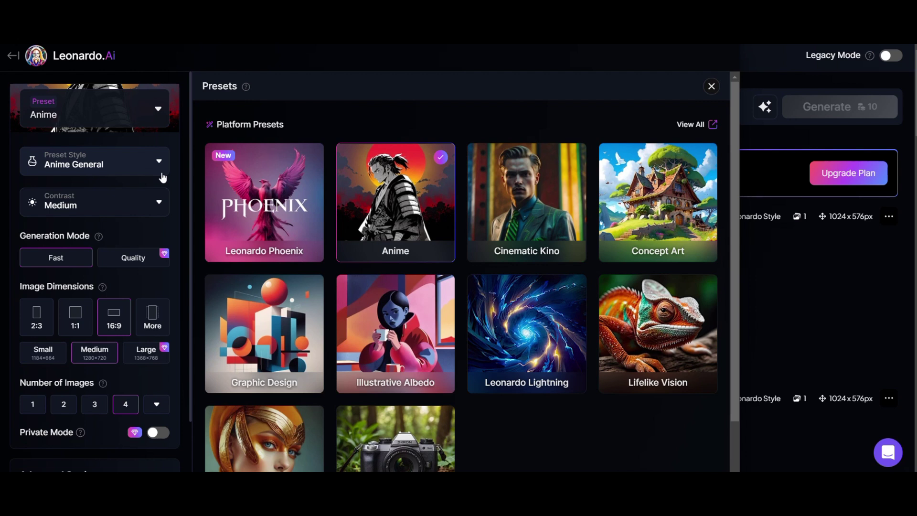
{"action": "left_click", "coordinate": [161, 165]}
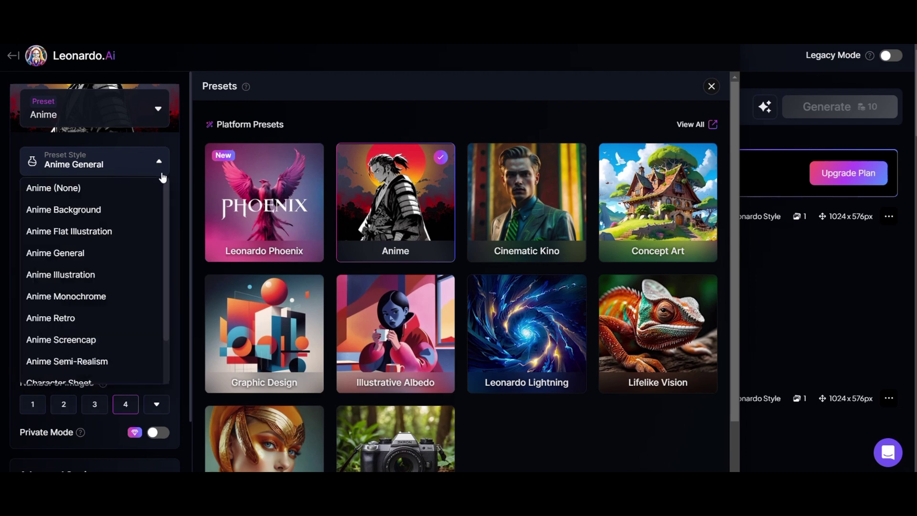
{"action": "scroll", "coordinate": [82, 334], "scroll_direction": "down", "scroll_amount": 1}
{"action": "left_click", "coordinate": [81, 333]}
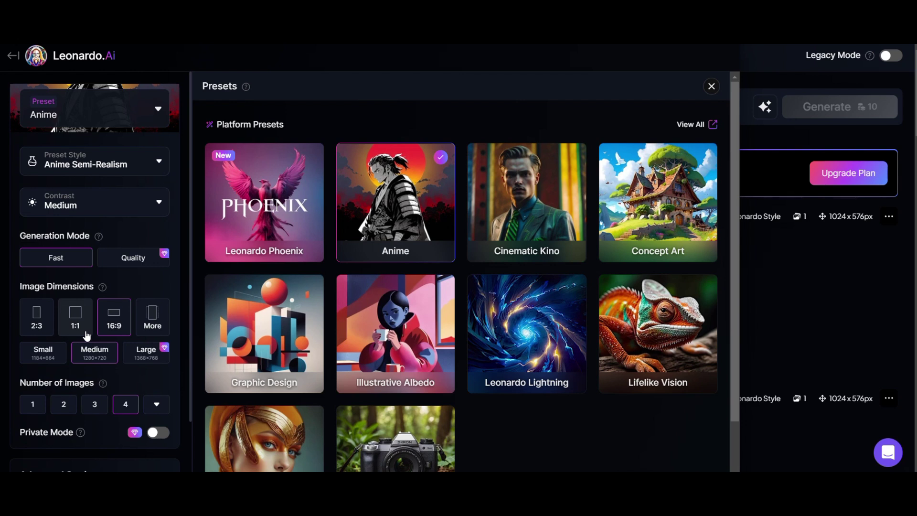
Step: Expand Advanced Settings to check the Leonardo Anime XL model, then close the Presets panel
{"action": "scroll", "coordinate": [117, 394], "scroll_direction": "down", "scroll_amount": 2}
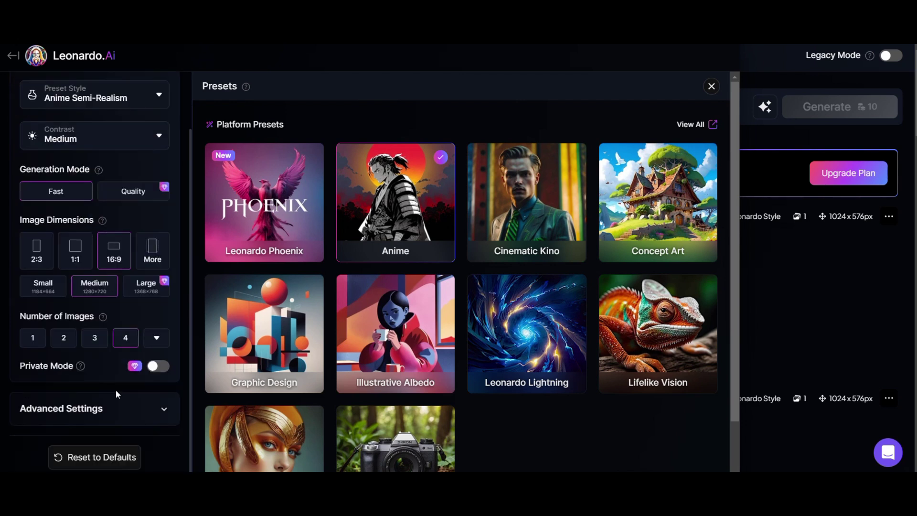
{"action": "left_click", "coordinate": [164, 415]}
{"action": "scroll", "coordinate": [133, 300], "scroll_direction": "down", "scroll_amount": 5}
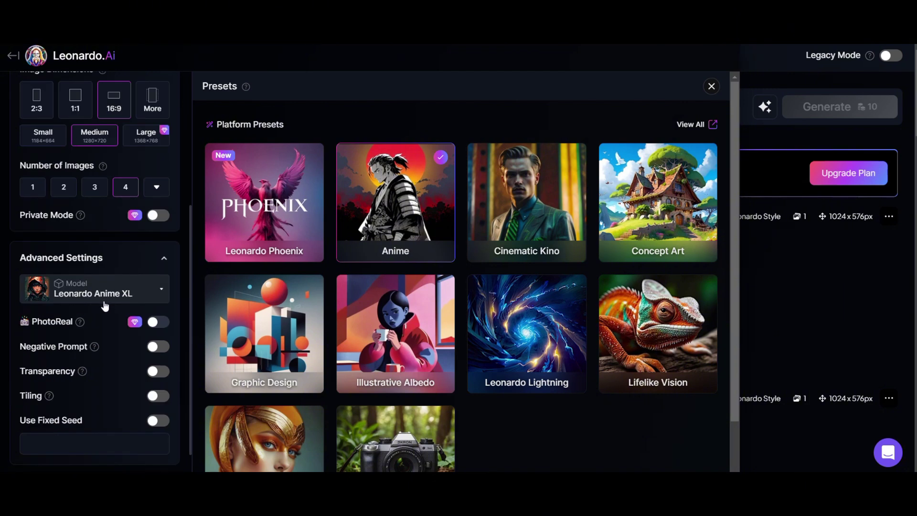
{"action": "scroll", "coordinate": [109, 306], "scroll_direction": "down", "scroll_amount": 1}
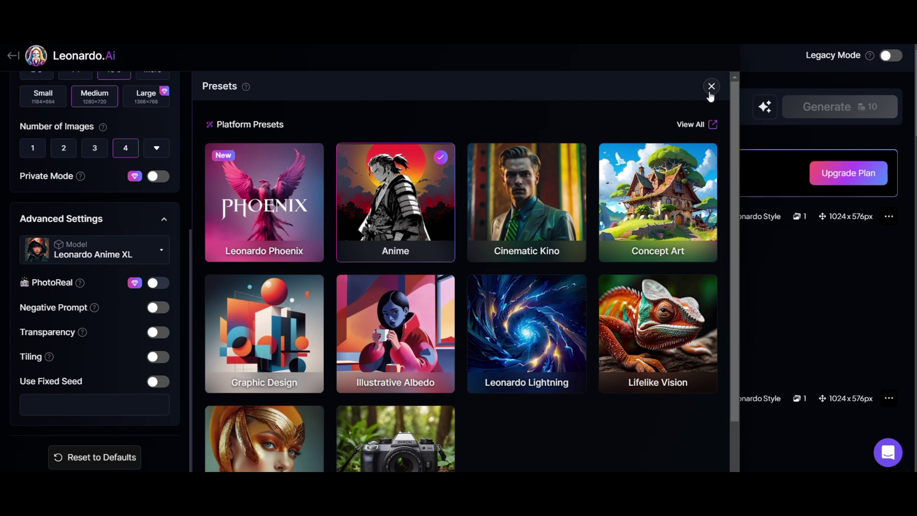
{"action": "left_click", "coordinate": [710, 95]}
{"action": "left_click", "coordinate": [321, 117]}
Step: Paste the Pixar-style avatar prompt, add 'facing the c' after 'behind', and generate images
{"action": "type", "text": "-\t3D Pixar style animation of a beautiful, attractive, and friendly YouTube avatar with a consistent character. The avatar is a brown-skinned African female with light-brown eyes, natural makeup, a slightly larger top lip compared to the lower lip, and a nicely proportioned nose. She is seated behind a table with her hands crossed, wearing a white top. The setting is a YouTube studio with a dark background illuminated by subtle blue and orange accent lighting. A computer, notebook, and pen on the table. Leonardo anime XL model, Harmonic view."}
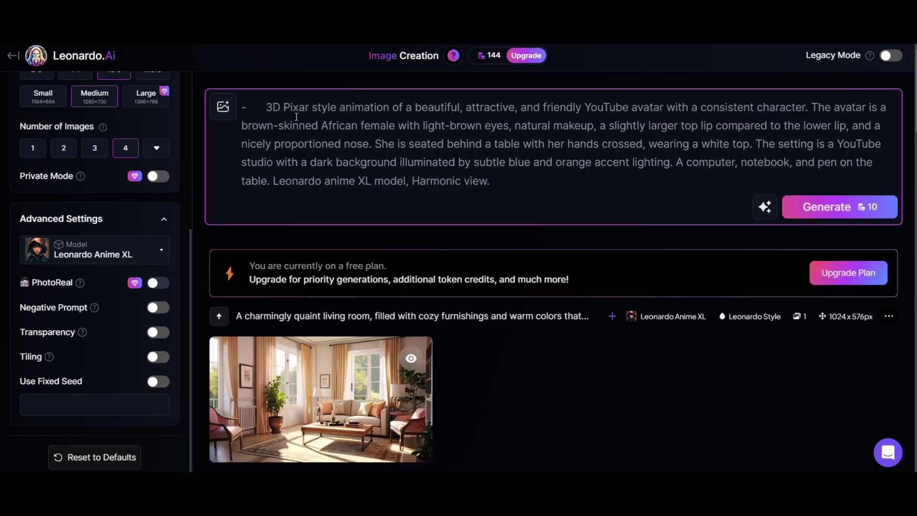
{"action": "key", "text": "BackSpace"}
{"action": "key", "text": "BackSpace"}
{"action": "left_click", "coordinate": [865, 210]}
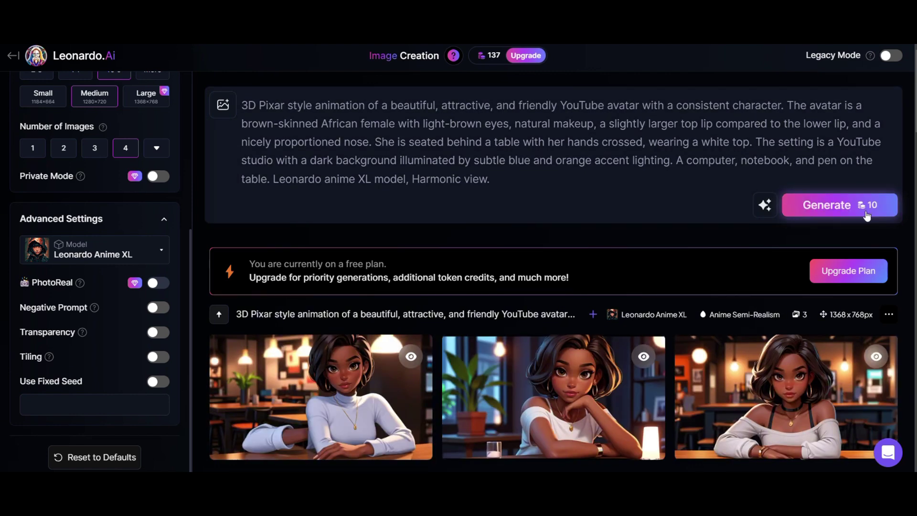
{"action": "left_click", "coordinate": [484, 145]}
{"action": "type", "text": "facing the"}
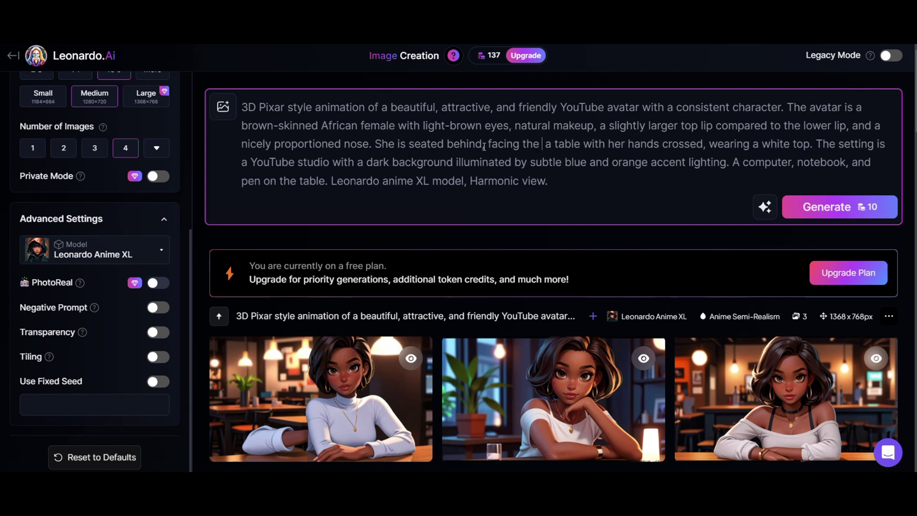
{"action": "type", "text": " camera"}
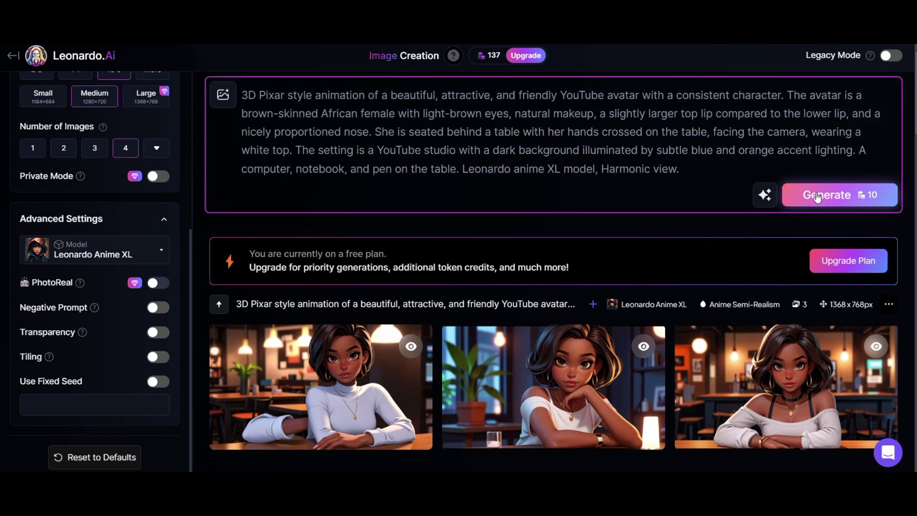
{"action": "left_click", "coordinate": [816, 193]}
Step: Preview the generated avatar images and download the second one
{"action": "left_click", "coordinate": [778, 369]}
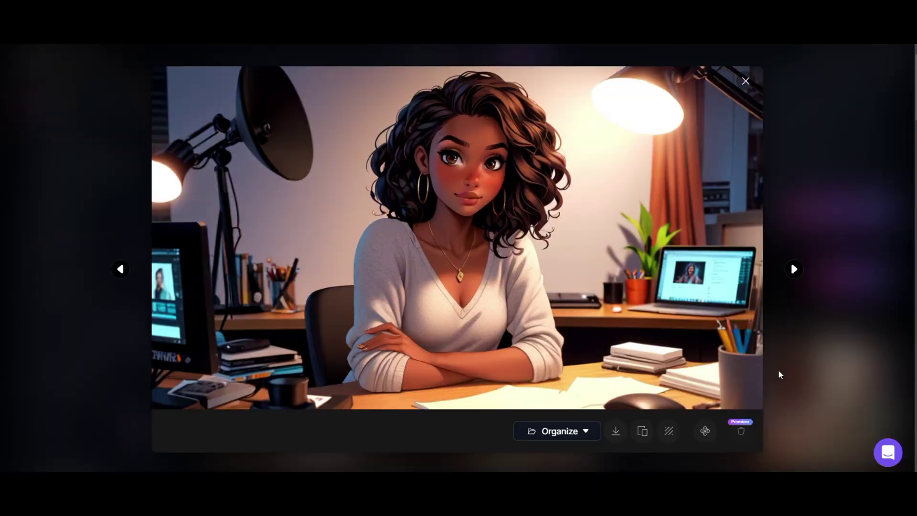
{"action": "key", "text": "Right"}
{"action": "key", "text": "Right"}
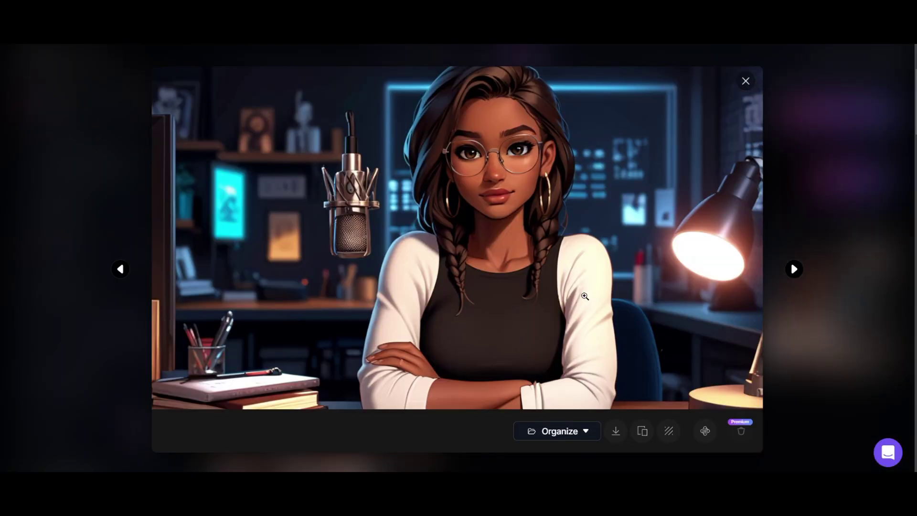
{"action": "key", "text": "Escape"}
{"action": "left_click", "coordinate": [494, 346]}
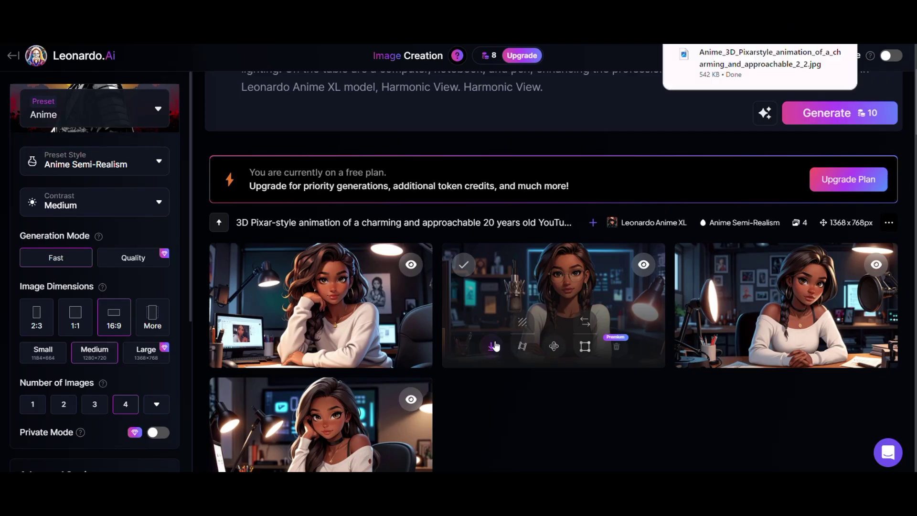
{"action": "scroll", "coordinate": [778, 302], "scroll_direction": "down", "scroll_amount": 5}
{"action": "left_click", "coordinate": [778, 302]}
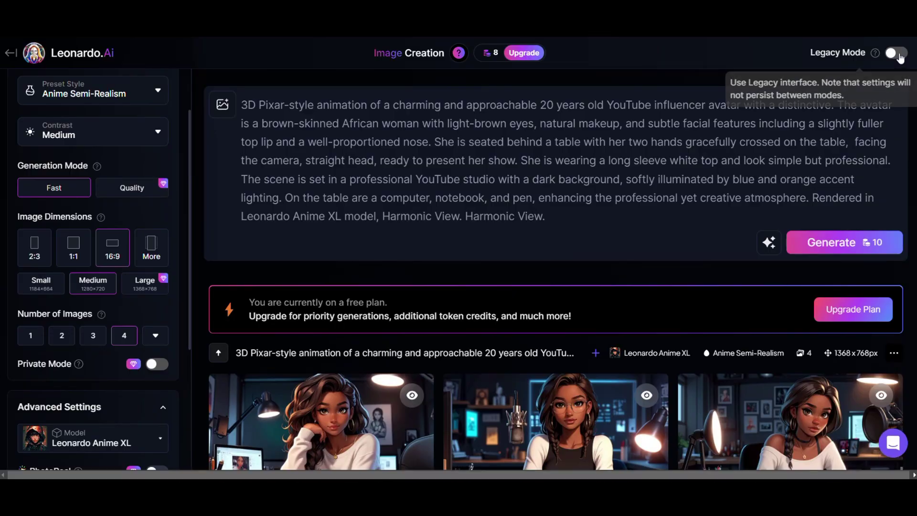
Step: In Legacy Mode, select the Leonardo Anime XL model and paste the avatar prompt
{"action": "left_click", "coordinate": [900, 55]}
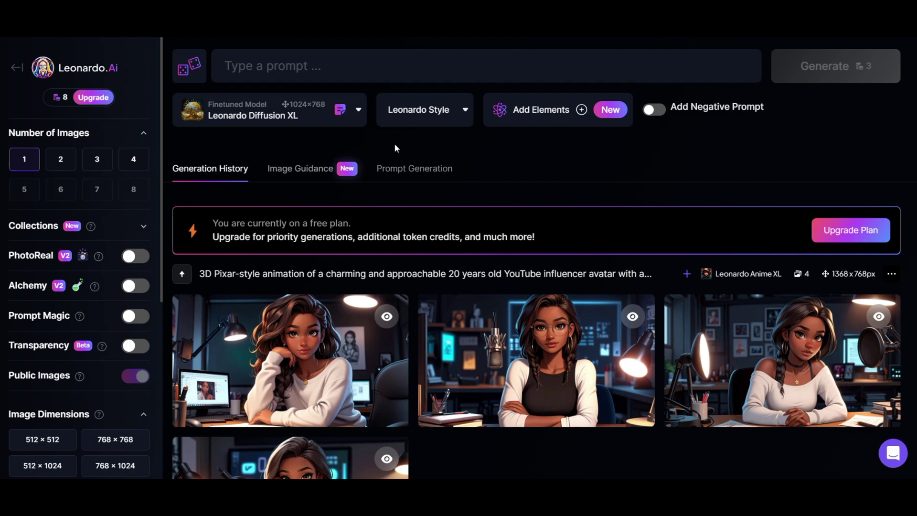
{"action": "left_click", "coordinate": [358, 111]}
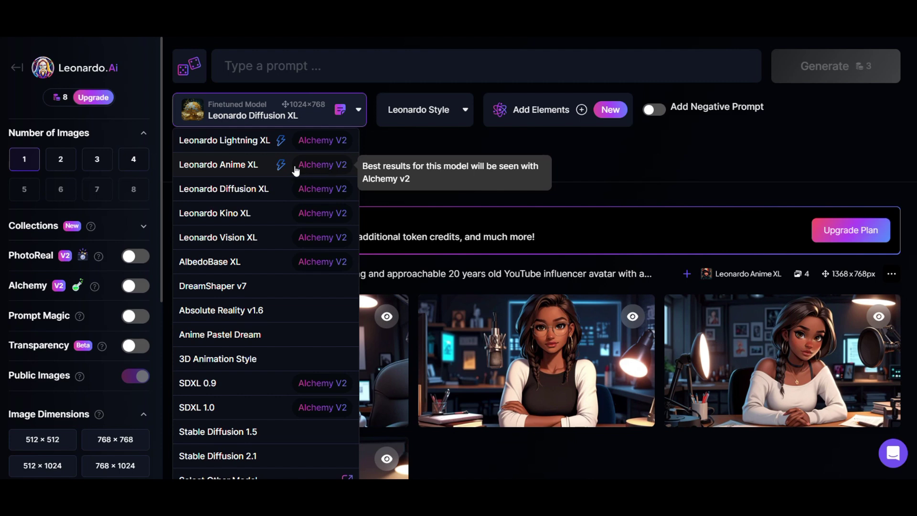
{"action": "left_click", "coordinate": [308, 165]}
{"action": "left_click", "coordinate": [399, 66]}
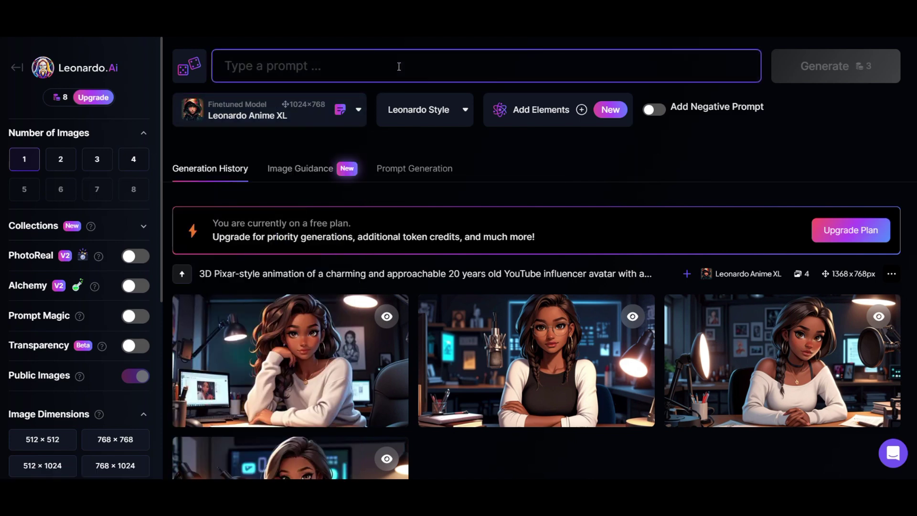
{"action": "type", "text": "3D Pixar-style animation of a charming and approachable 20 years old YouTube influencer avatar with a distinctive. The avatar is a brown-skinned African woman with light-brown eyes, natural makeup, and subtle facial features including a slightly fuller top lip and a well-proportioned nose. She is seated behind a table with her two hands gracefully crossed on the table,  facing the camera, straight head, ready to present her show. She is wearing a long sleeve white top and look simple but professional. The scene is set in a professional YouTube studio with a dark background, softly illuminated by blue and orange accent lighting. On the table are a computer, notebook, and pen, enhancing the professional yet creative atmosphere. Rendered in Leonardo Anime XL model, Harmonic View. Harmonic View."}
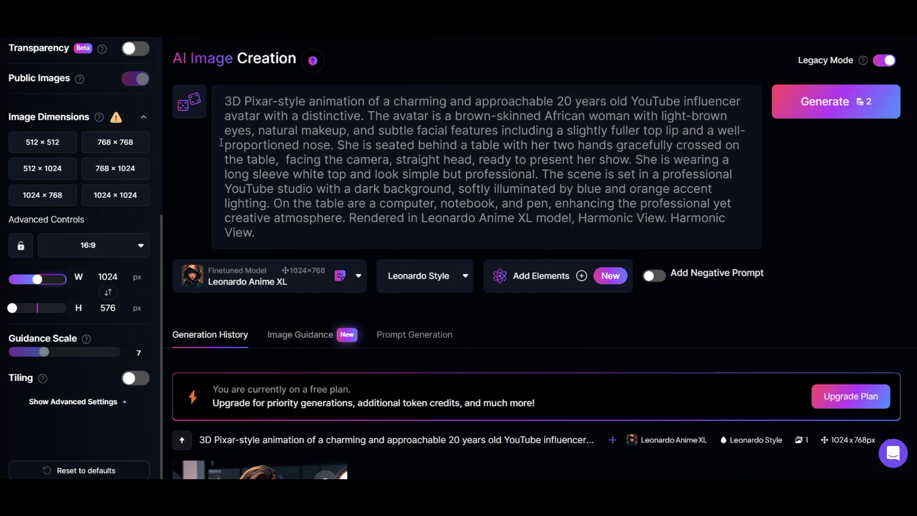
Step: Set a 16:9 aspect ratio, generate the image, and view the 1024×576 result full size
{"action": "left_click", "coordinate": [116, 142]}
{"action": "left_click", "coordinate": [141, 246]}
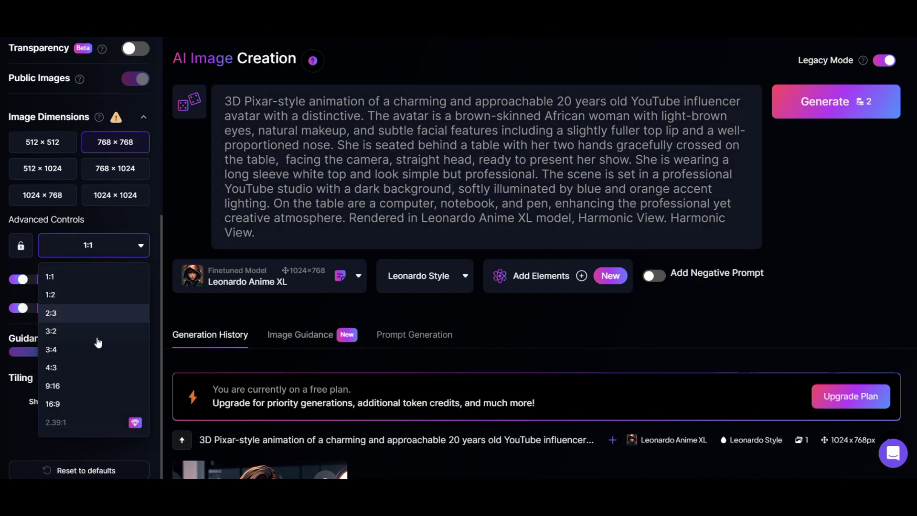
{"action": "left_click", "coordinate": [68, 404]}
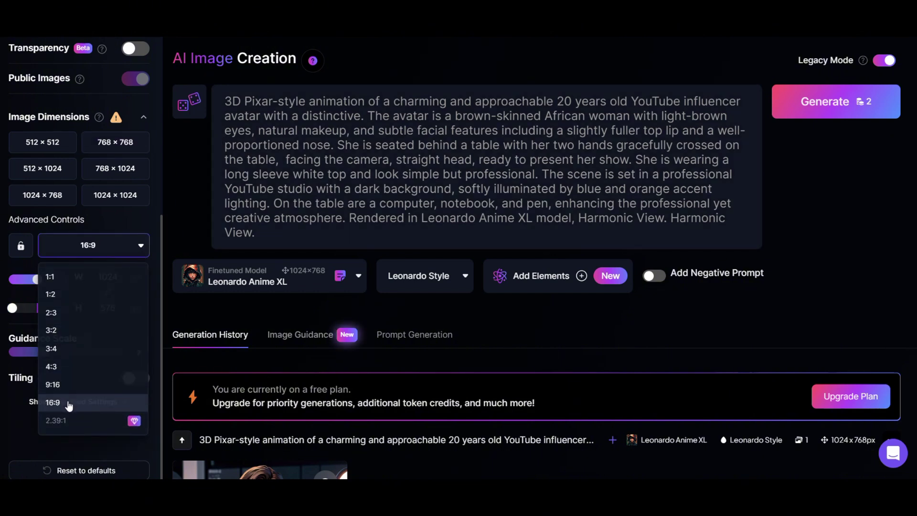
{"action": "left_click", "coordinate": [862, 108]}
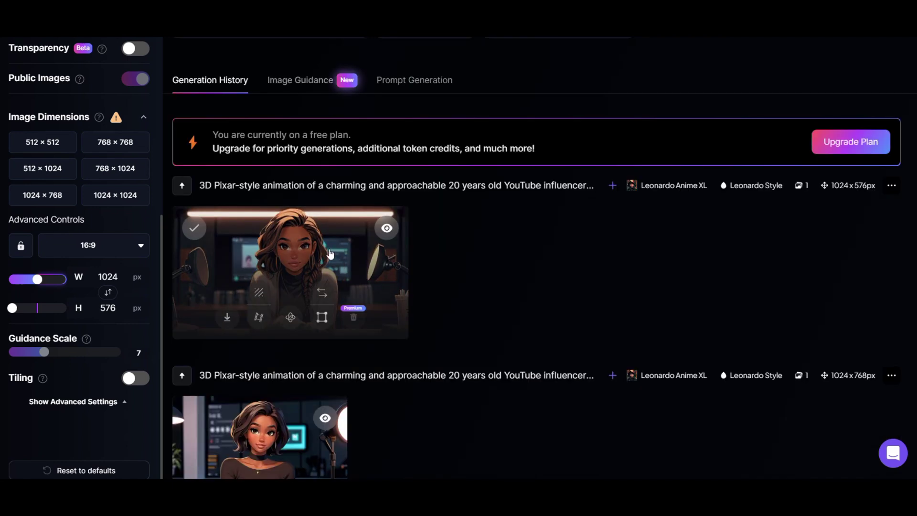
{"action": "left_click", "coordinate": [329, 250]}
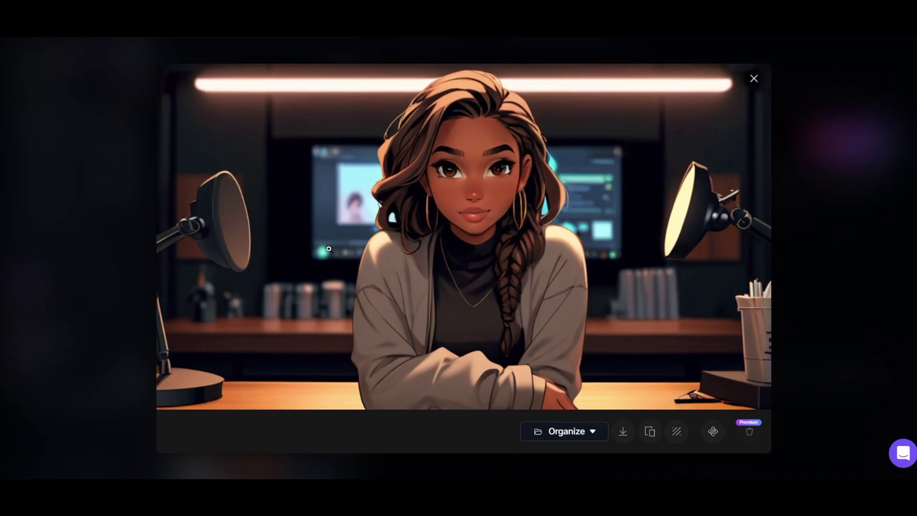
Step: Download the cartoon woman image and view the next generated image
{"action": "left_click", "coordinate": [622, 438]}
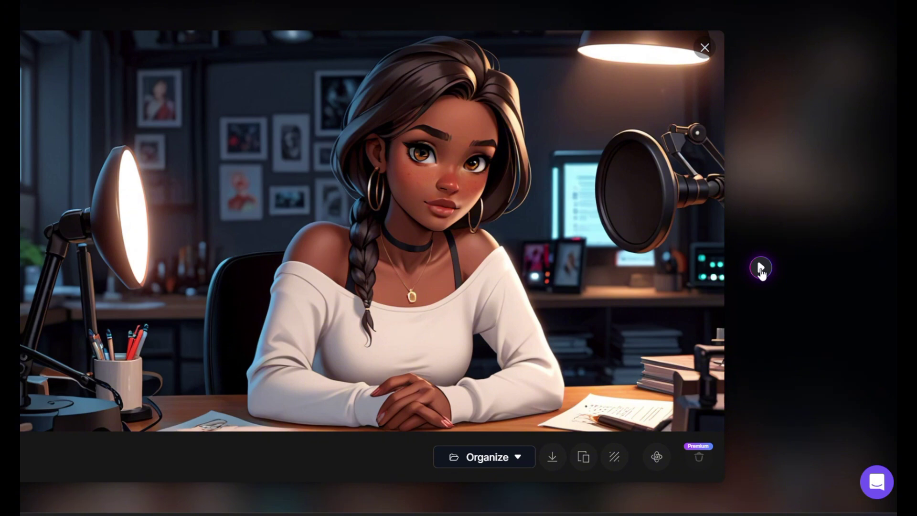
{"action": "left_click", "coordinate": [761, 268]}
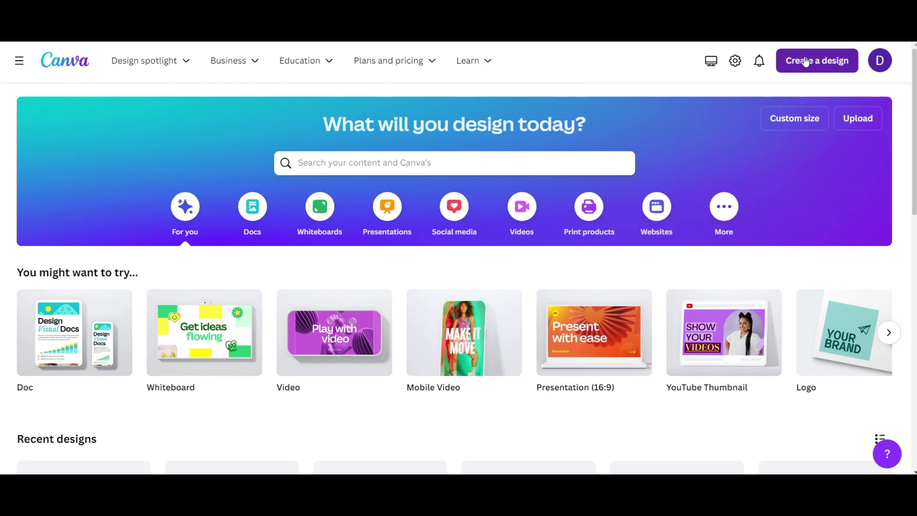
Step: Create a new custom-size Canva design of 1920 × 1080 px
{"action": "left_click", "coordinate": [805, 61]}
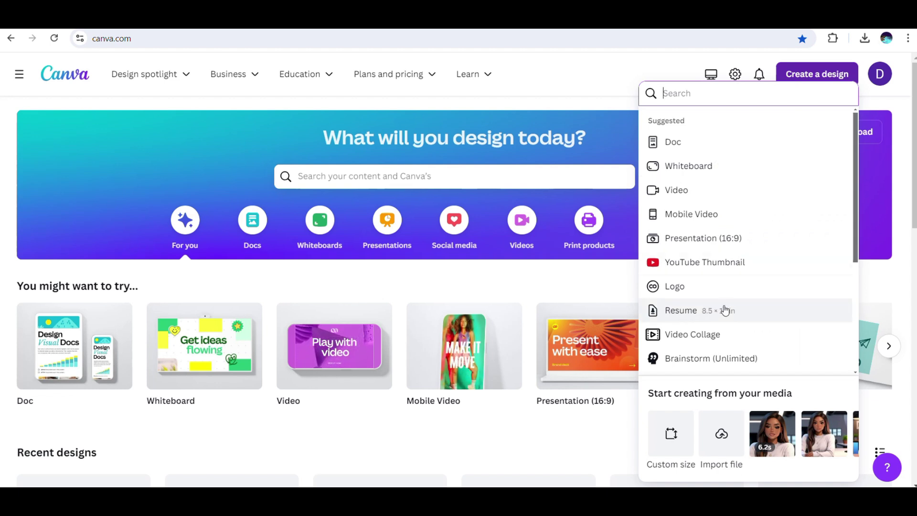
{"action": "left_click", "coordinate": [674, 434]}
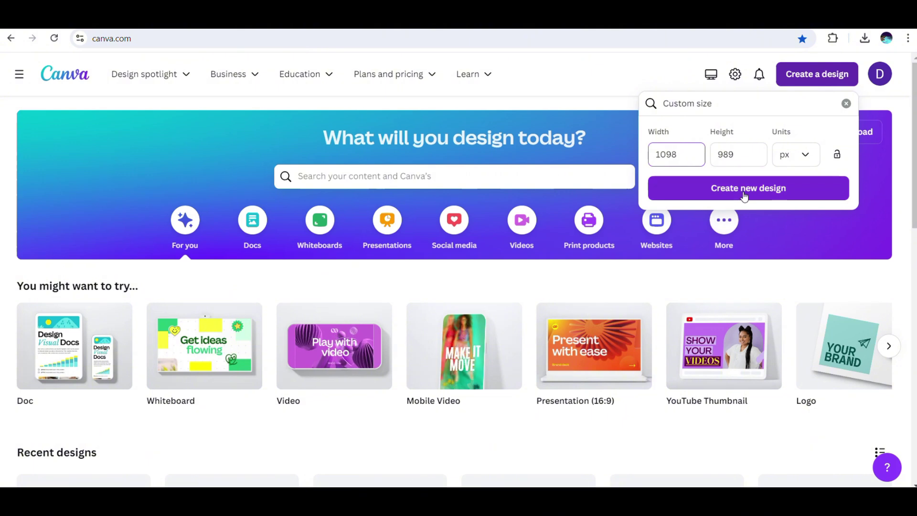
{"action": "key", "text": "BackSpace"}
{"action": "key", "text": "BackSpace"}
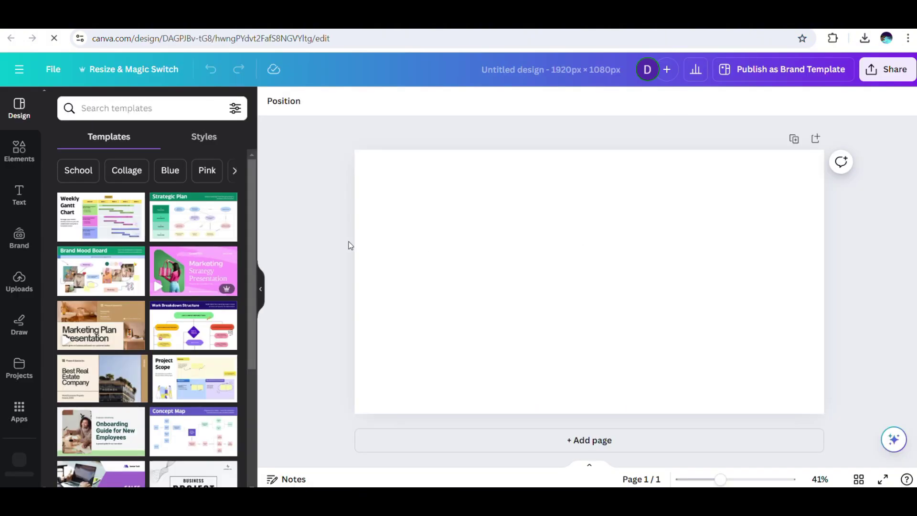
Step: Place the uploaded cartoon woman image and stretch it to fill the whole canvas
{"action": "left_click", "coordinate": [18, 282]}
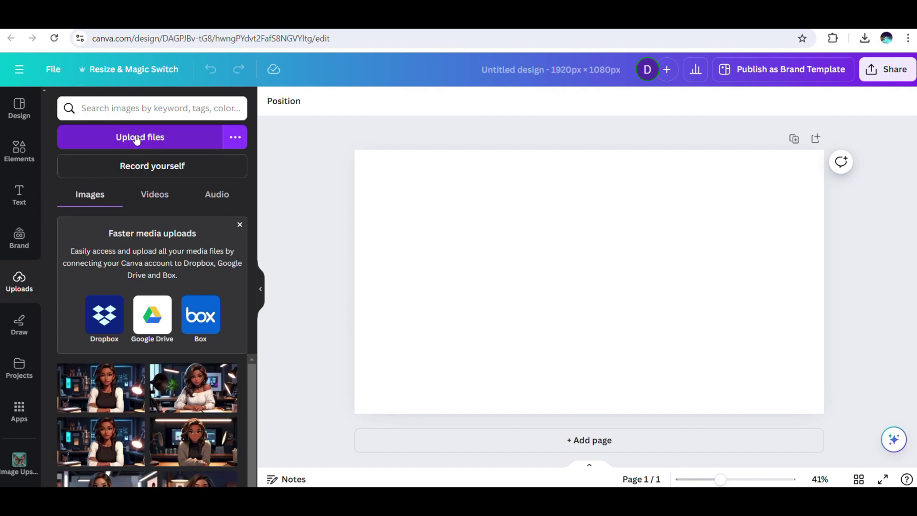
{"action": "left_click", "coordinate": [125, 386]}
{"action": "left_click_drag", "start_coordinate": [427, 373], "coordinate": [354, 415]}
{"action": "left_click_drag", "start_coordinate": [752, 190], "coordinate": [836, 164]}
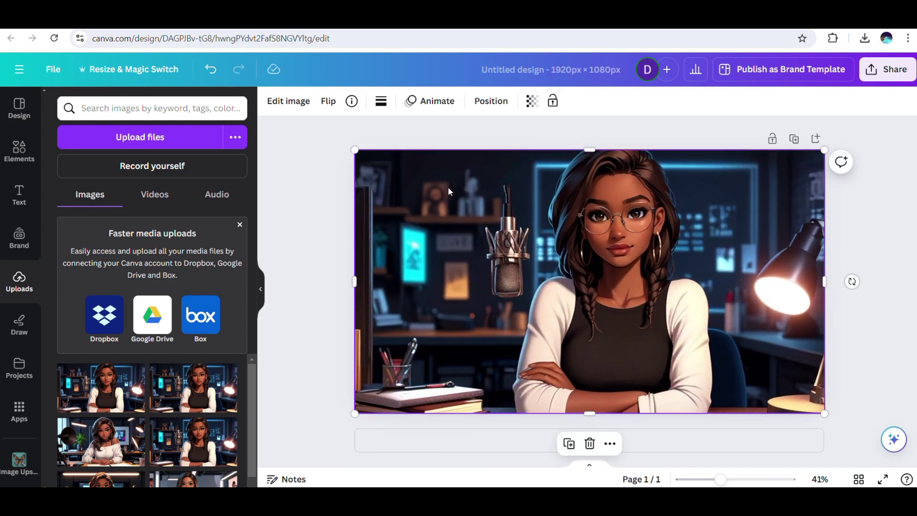
{"action": "left_click", "coordinate": [296, 106]}
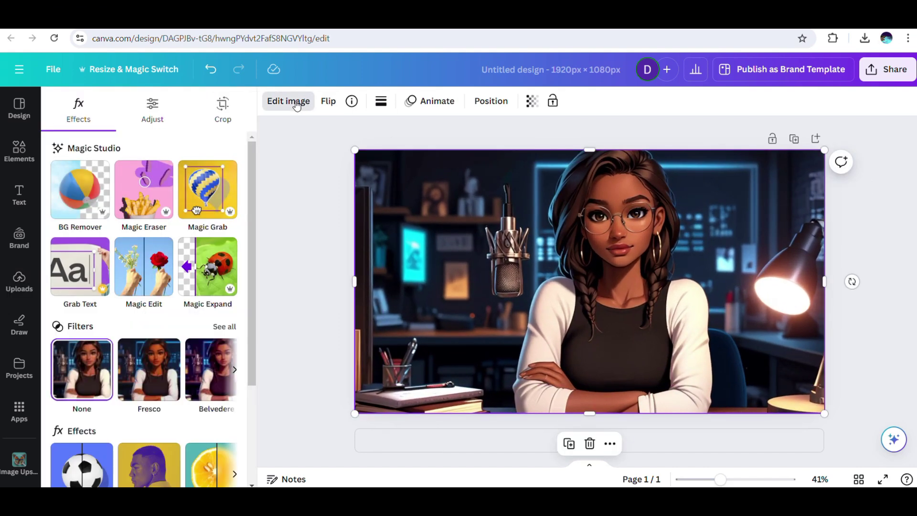
Step: Remove the studio microphone beside the woman using Magic Eraser in Click mode
{"action": "left_click", "coordinate": [140, 224]}
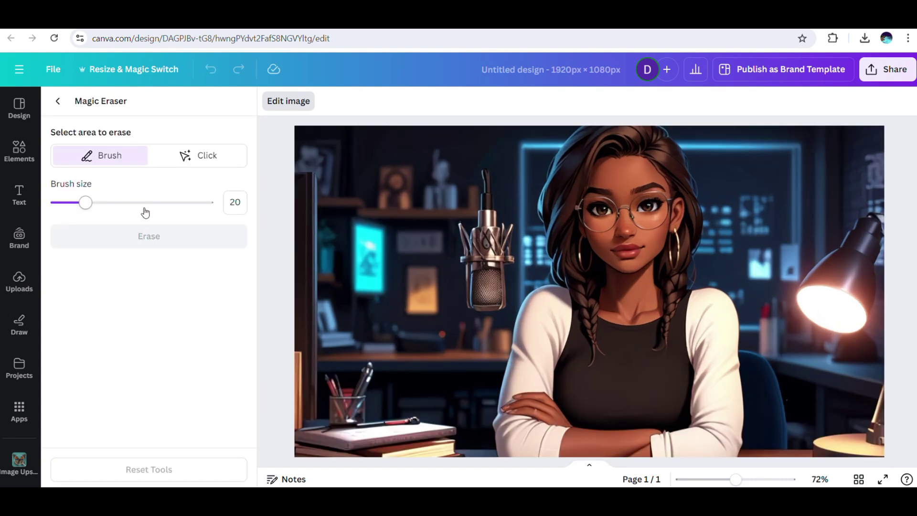
{"action": "left_click", "coordinate": [206, 157]}
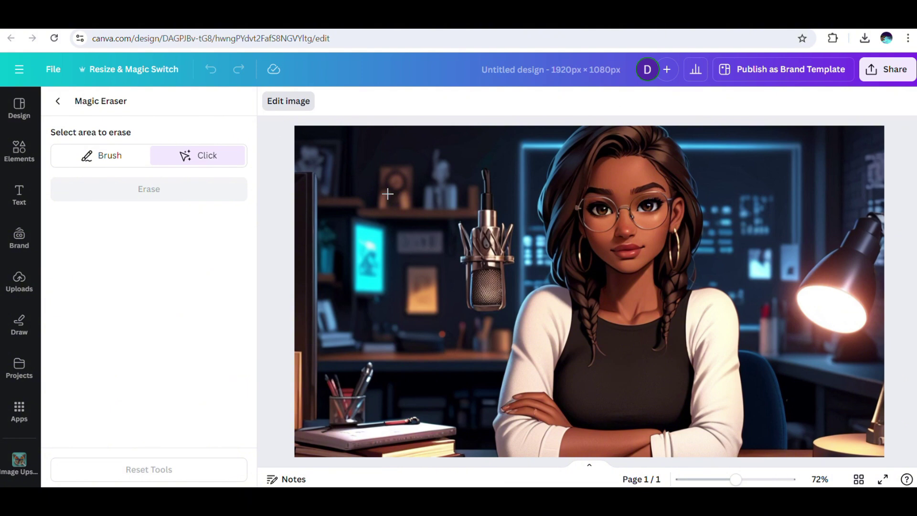
{"action": "left_click", "coordinate": [485, 258]}
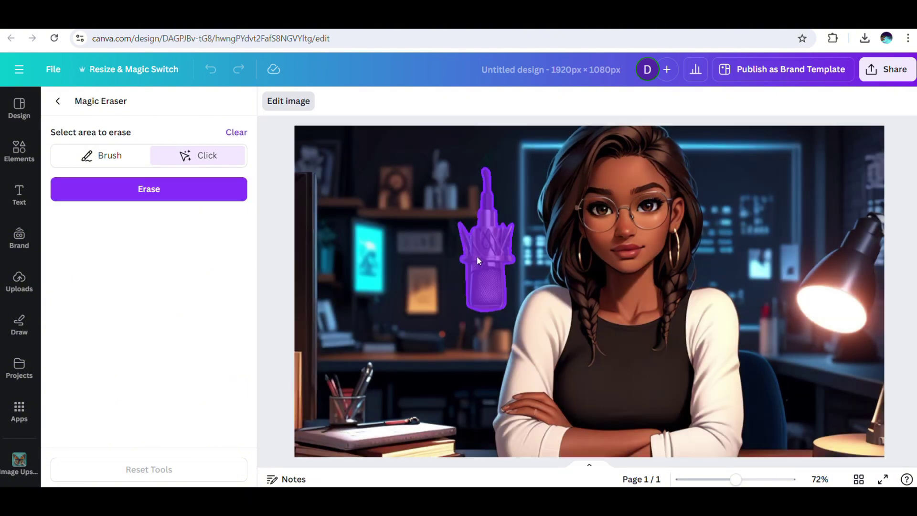
{"action": "left_click", "coordinate": [221, 199]}
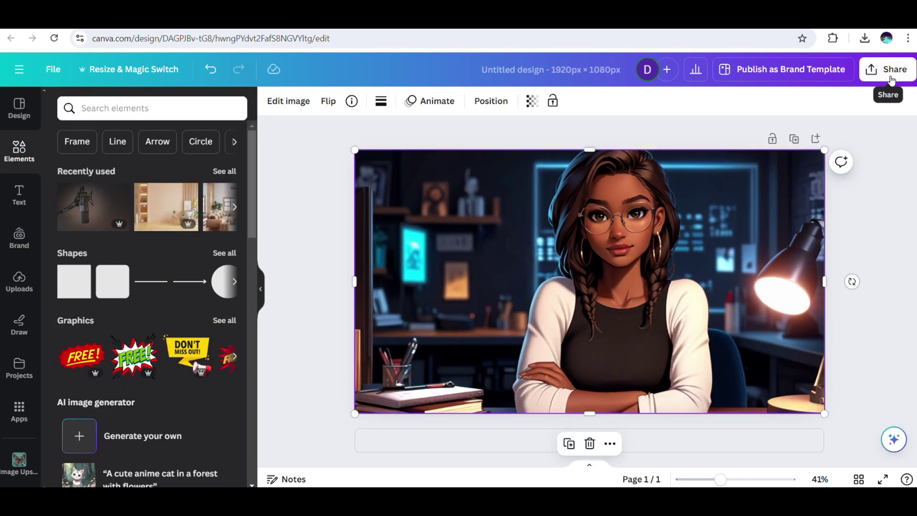
{"action": "left_click", "coordinate": [889, 69]}
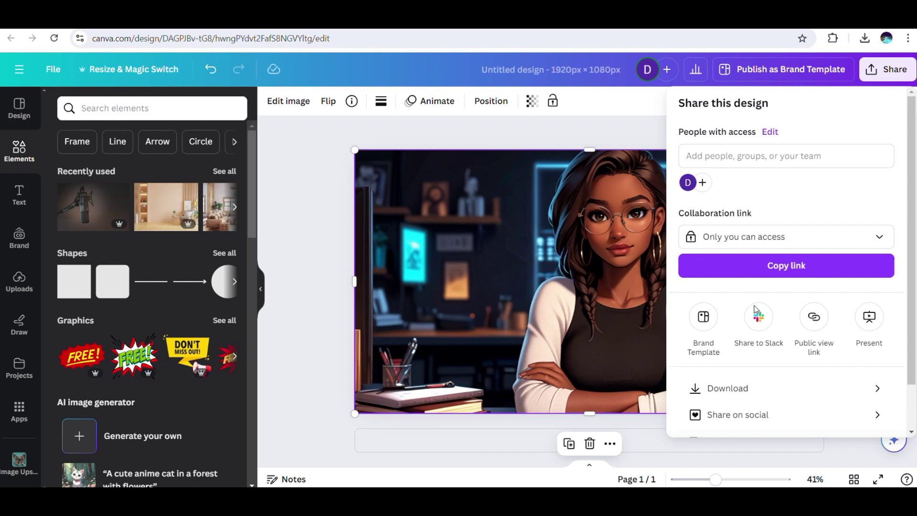
Step: Download the design as a 1920×1080 PNG file
{"action": "left_click", "coordinate": [727, 390]}
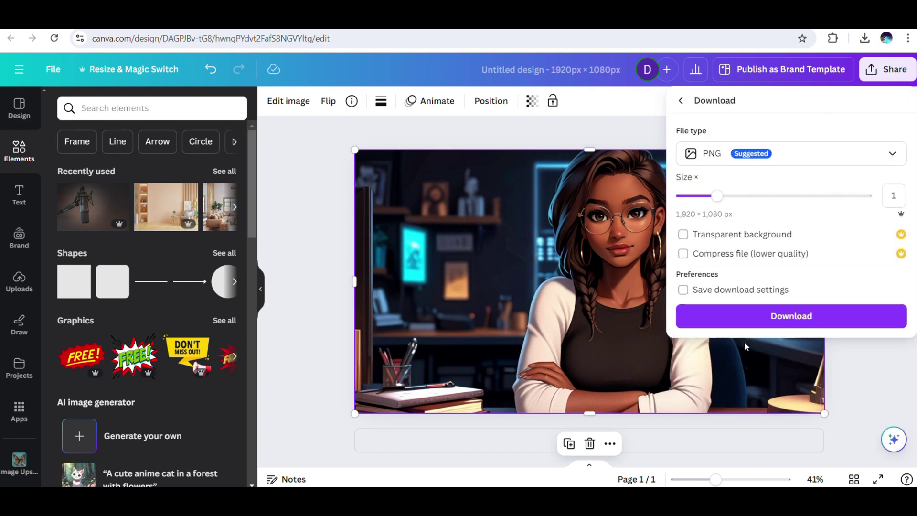
{"action": "left_click", "coordinate": [753, 326]}
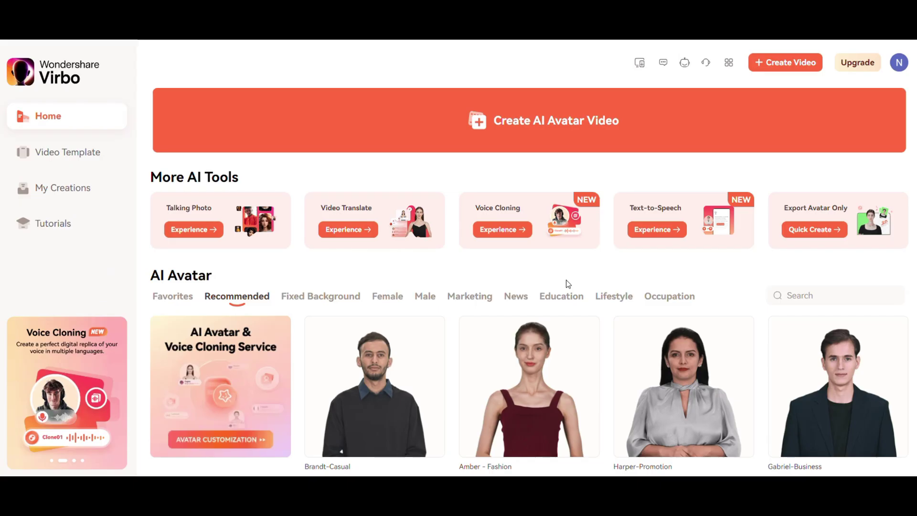
Step: Browse the Fixed Background AI avatars on the Virbo home page
{"action": "left_click", "coordinate": [342, 299]}
{"action": "scroll", "coordinate": [362, 371], "scroll_direction": "down", "scroll_amount": 2}
{"action": "scroll", "coordinate": [362, 372], "scroll_direction": "down", "scroll_amount": 3}
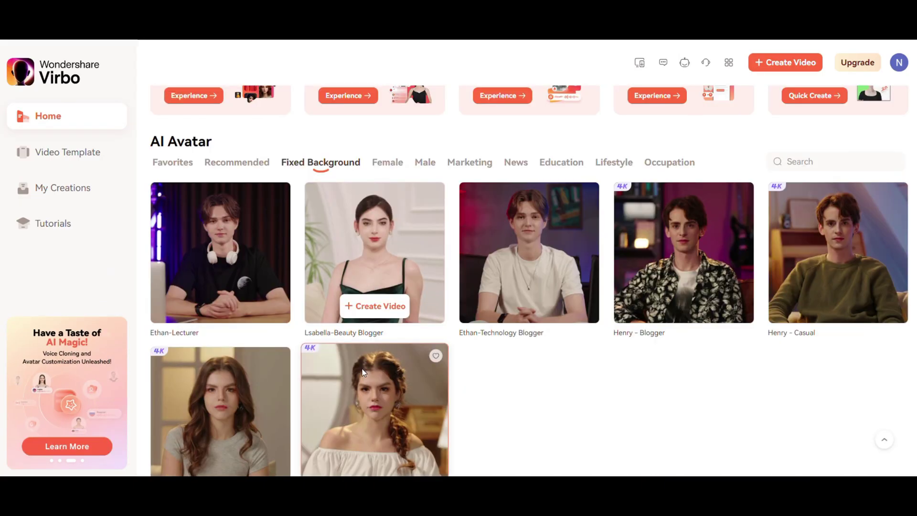
{"action": "scroll", "coordinate": [362, 372], "scroll_direction": "down", "scroll_amount": 1}
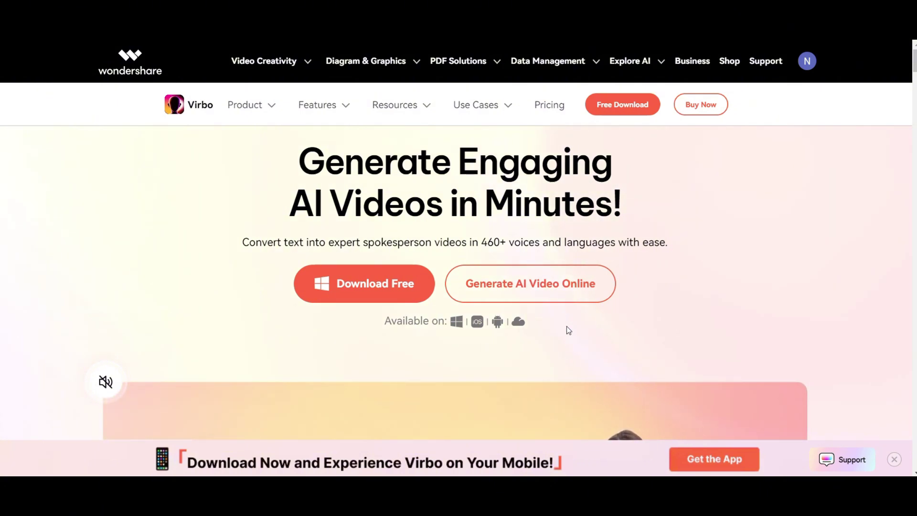
Step: Open Virbo's online web app and browse its shared voices library
{"action": "left_click", "coordinate": [567, 301]}
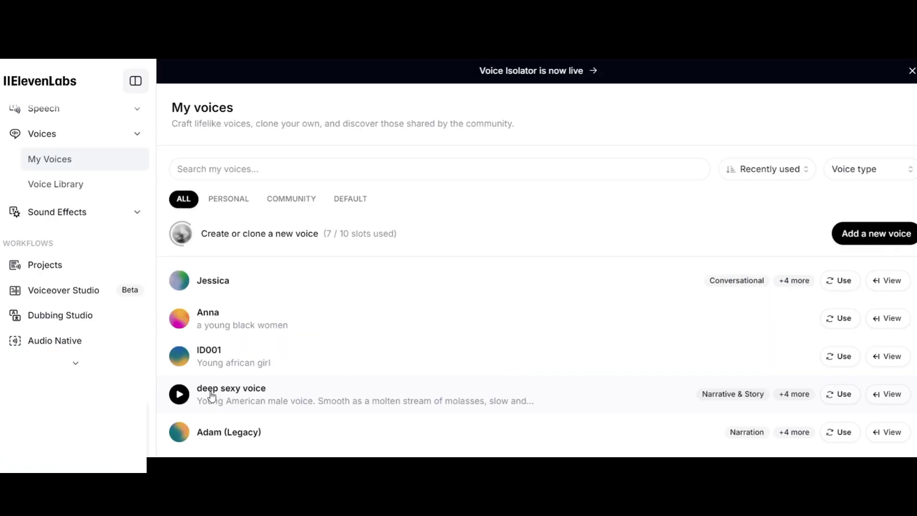
{"action": "left_click", "coordinate": [76, 184]}
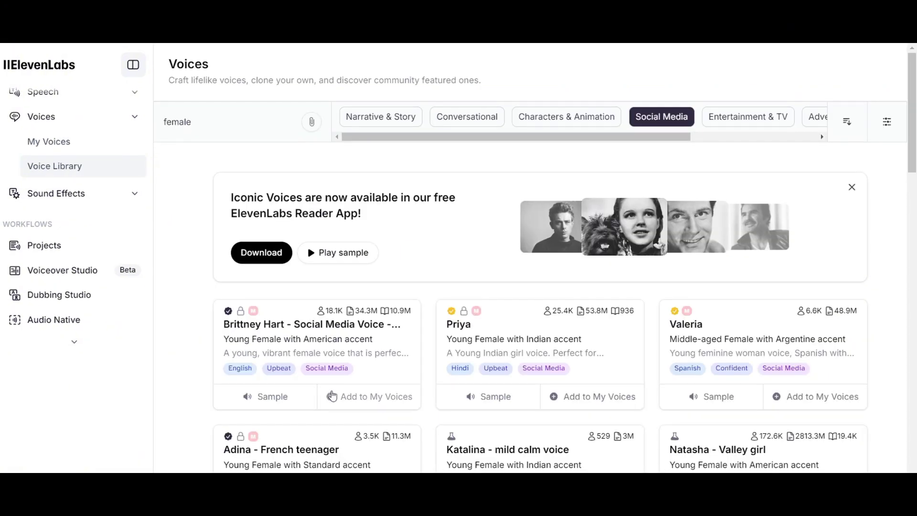
{"action": "scroll", "coordinate": [331, 396], "scroll_direction": "down", "scroll_amount": 5}
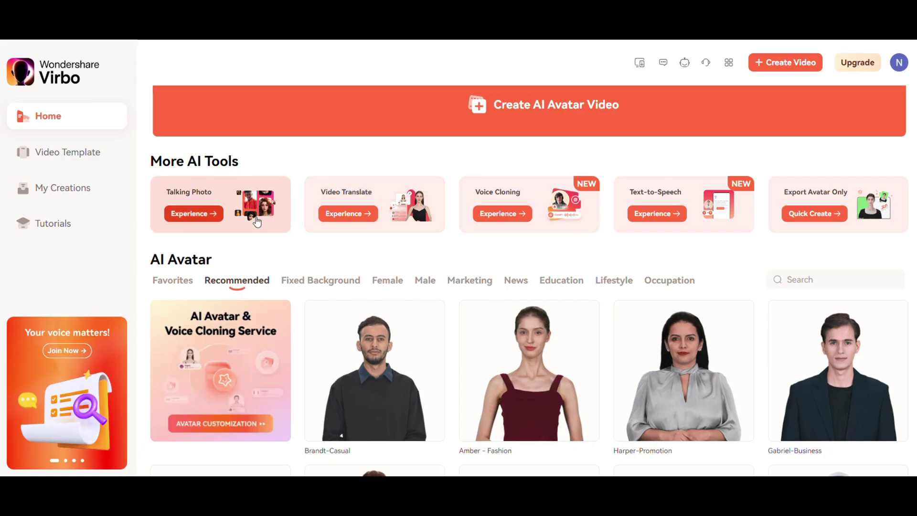
Step: Start a Talking Photo project and upload the cropped cartoon avatar picture, then proceed to step 2
{"action": "left_click", "coordinate": [257, 221]}
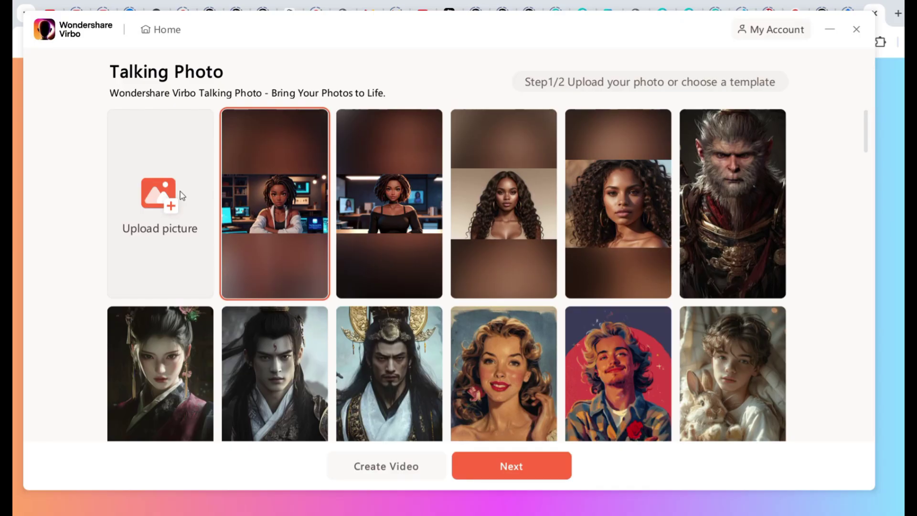
{"action": "left_click", "coordinate": [182, 195]}
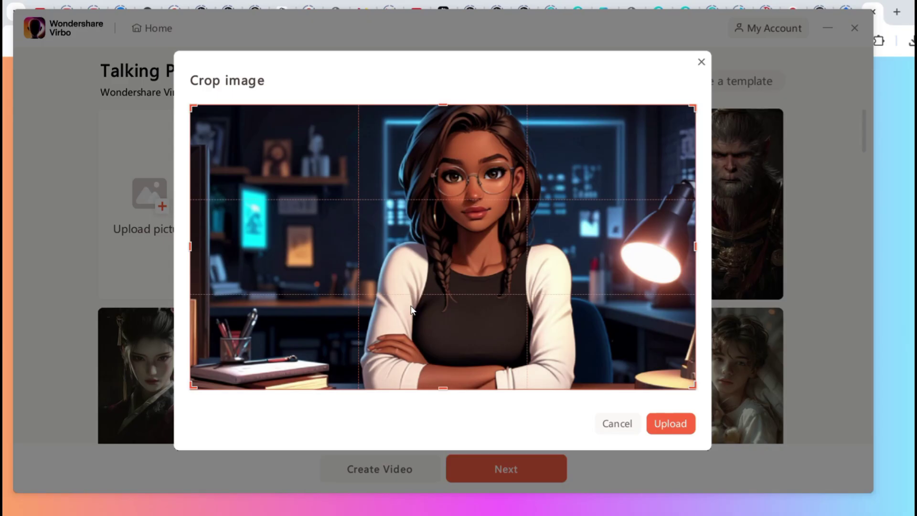
{"action": "left_click", "coordinate": [668, 424]}
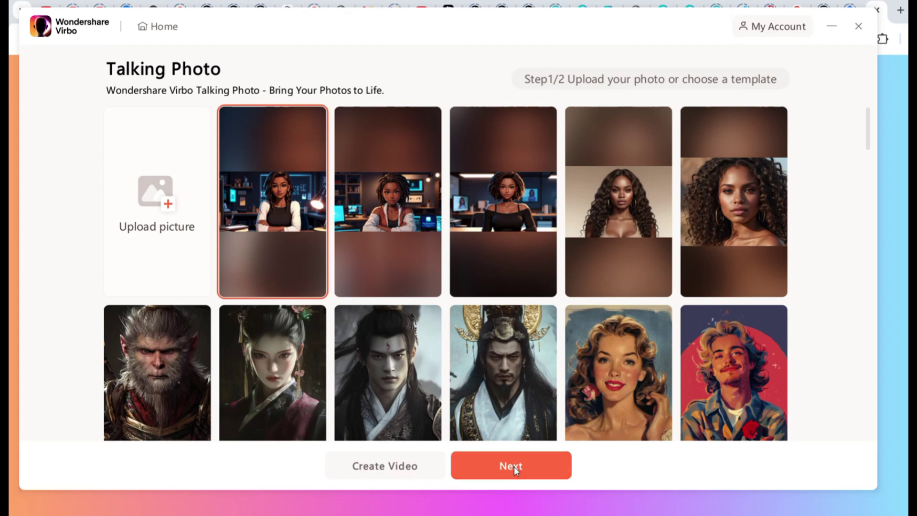
{"action": "left_click", "coordinate": [513, 470]}
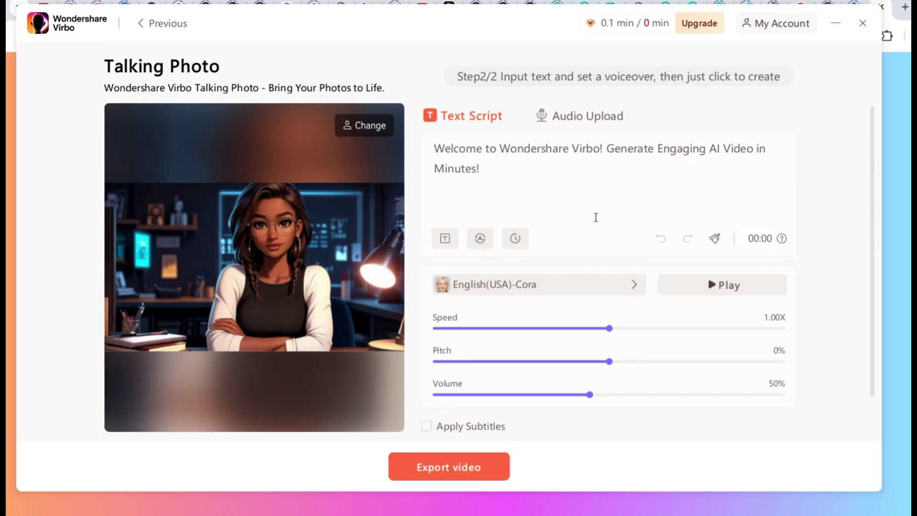
{"action": "left_click", "coordinate": [635, 286]}
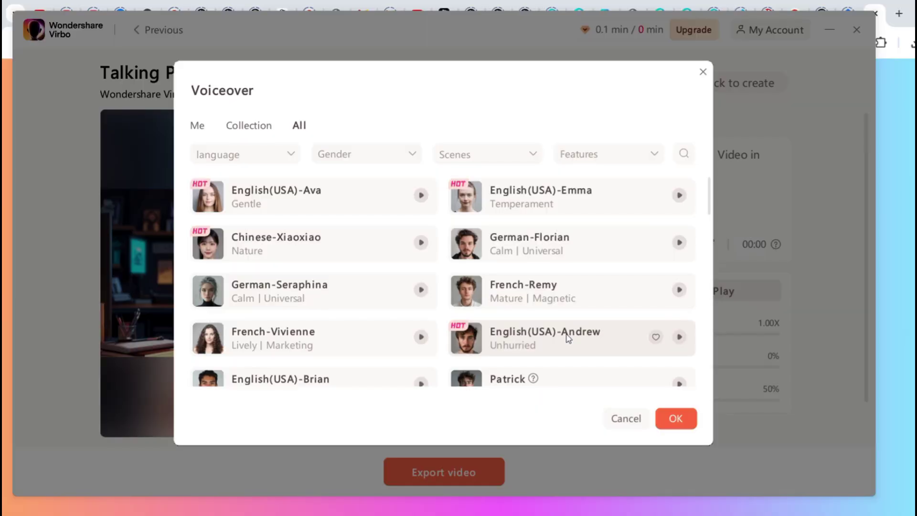
{"action": "scroll", "coordinate": [567, 334], "scroll_direction": "down", "scroll_amount": 5}
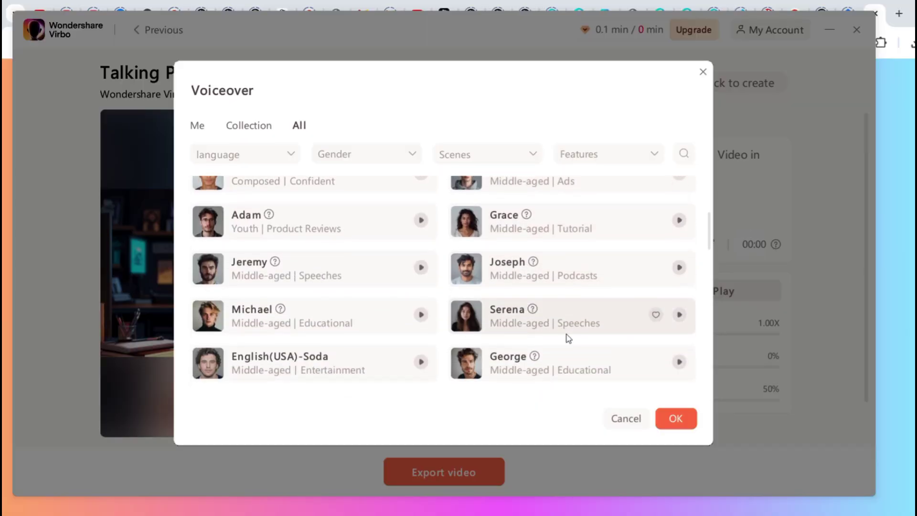
{"action": "scroll", "coordinate": [567, 338], "scroll_direction": "down", "scroll_amount": 2}
{"action": "left_click", "coordinate": [291, 160]}
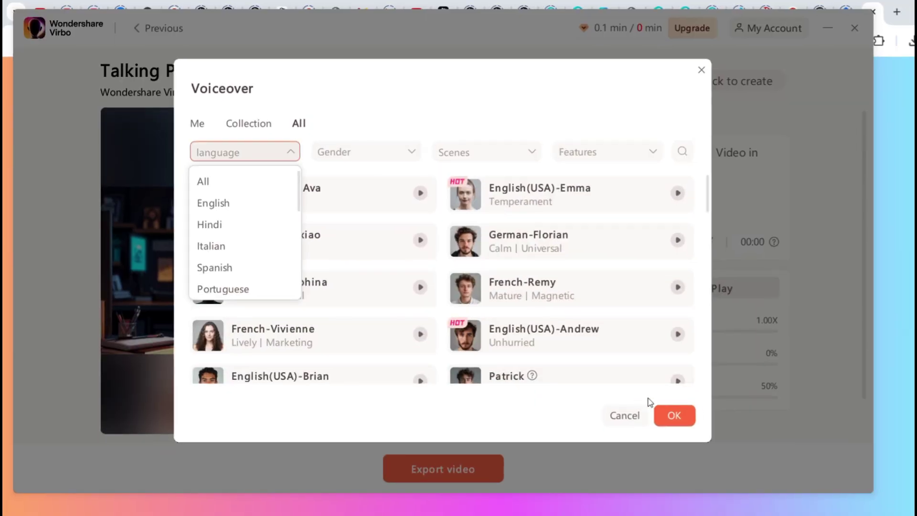
{"action": "left_click", "coordinate": [678, 417]}
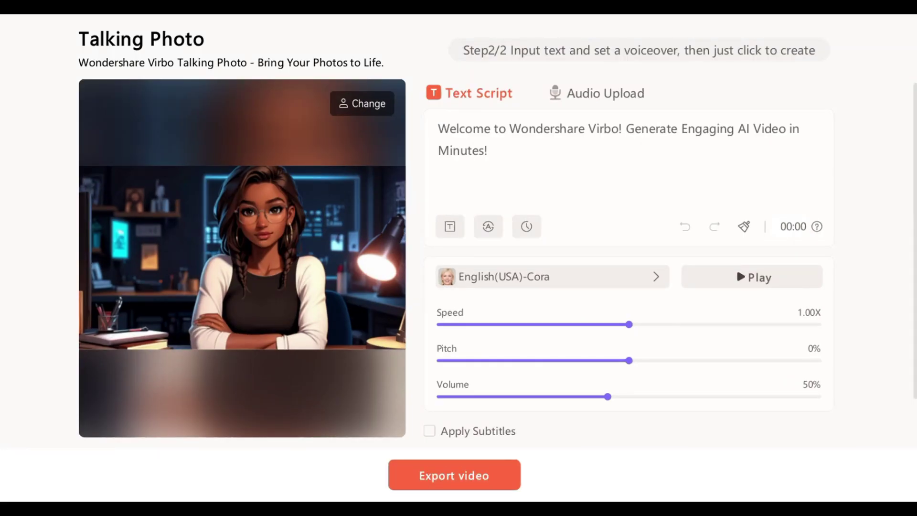
Step: Switch speech to Audio Upload and apply an uploaded audio file as the voiceover
{"action": "left_click", "coordinate": [583, 96]}
{"action": "left_click", "coordinate": [503, 218]}
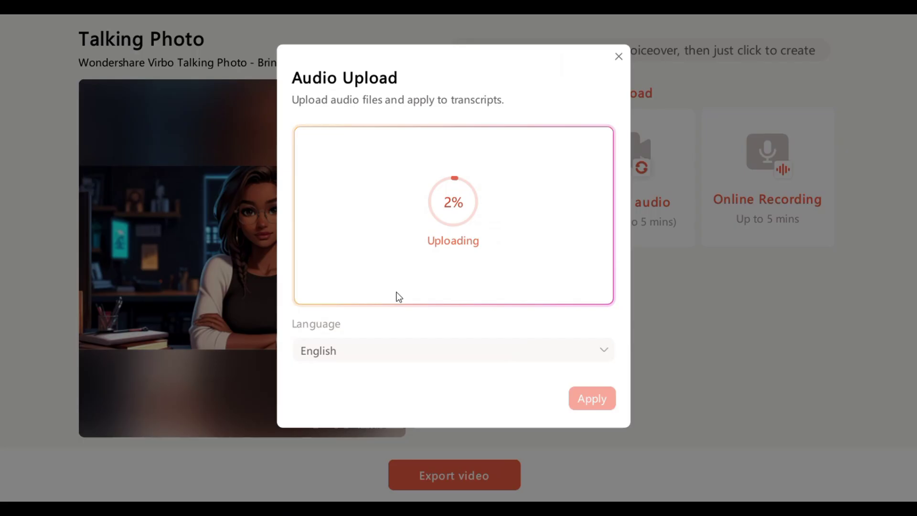
{"action": "left_click", "coordinate": [594, 402]}
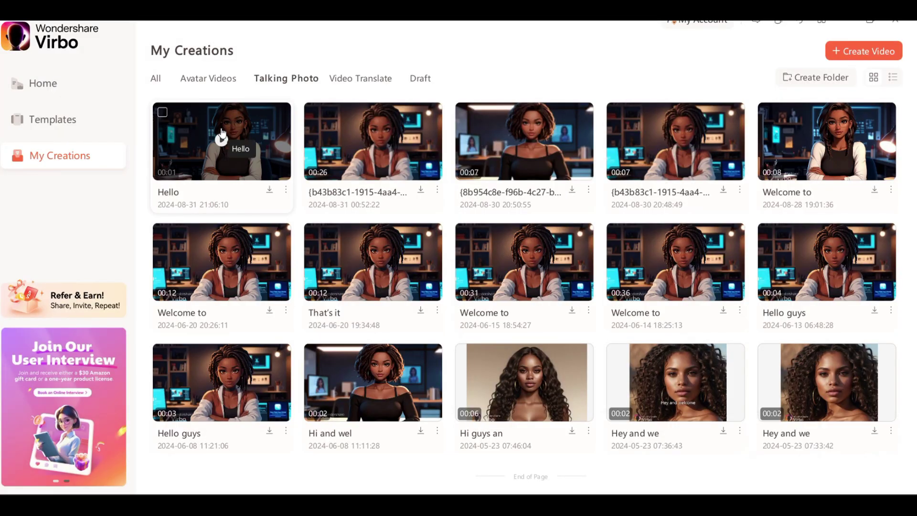
Step: Download the 00:01 'Hello' video from My Creations > Talking Photo
{"action": "left_click", "coordinate": [222, 132]}
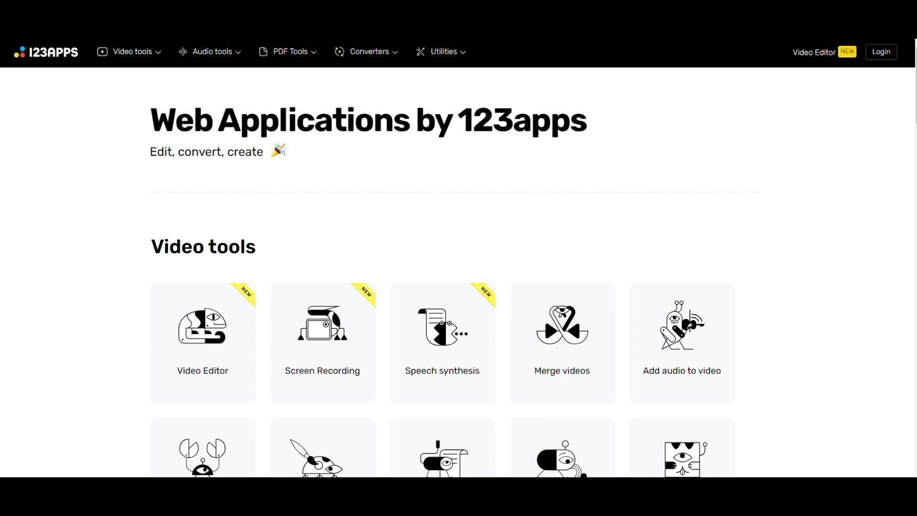
Step: Box the lower-left watermark in 123apps' Remove logo tool, apply the removal, and export
{"action": "scroll", "coordinate": [545, 318], "scroll_direction": "down", "scroll_amount": 3}
{"action": "left_click", "coordinate": [576, 315]}
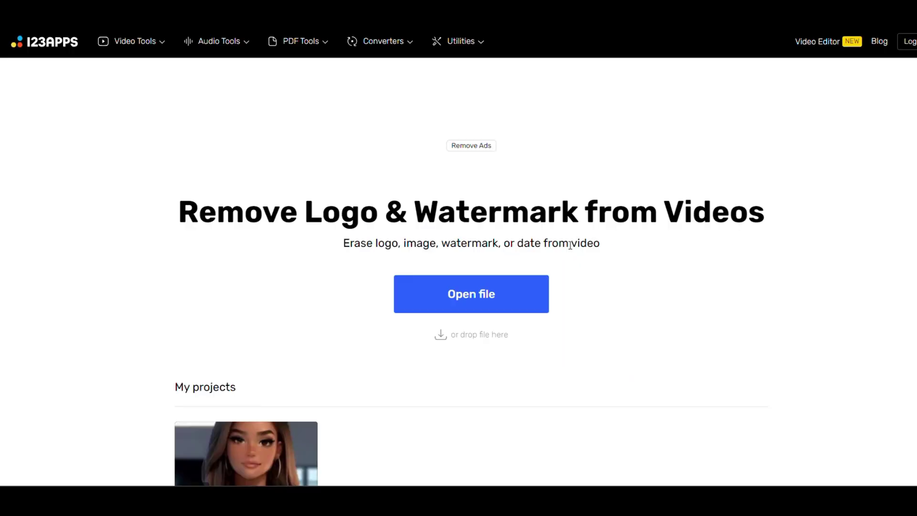
{"action": "left_click_drag", "start_coordinate": [397, 278], "coordinate": [492, 318]}
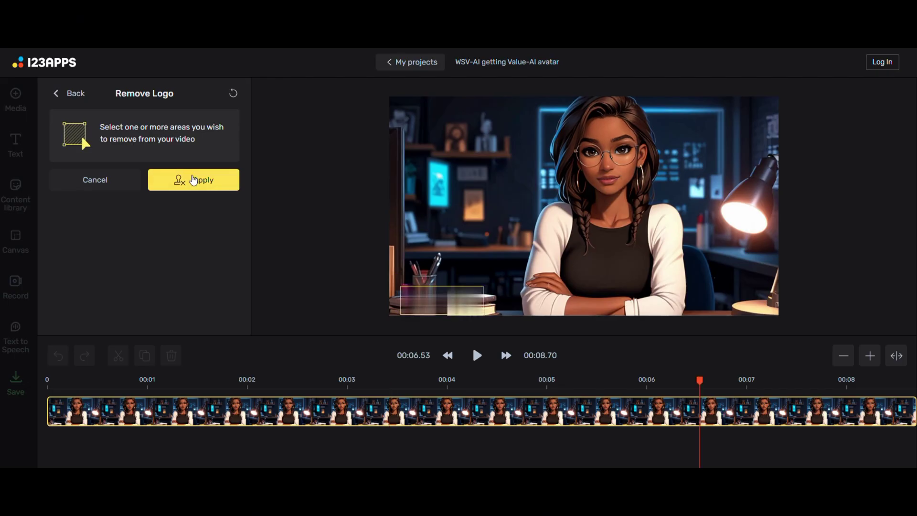
{"action": "left_click", "coordinate": [196, 179]}
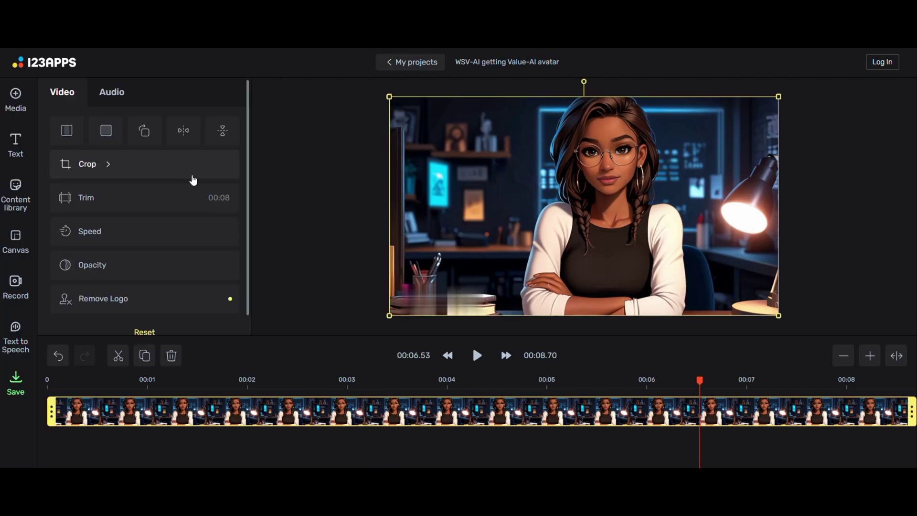
{"action": "left_click", "coordinate": [16, 382]}
{"action": "left_click", "coordinate": [148, 281]}
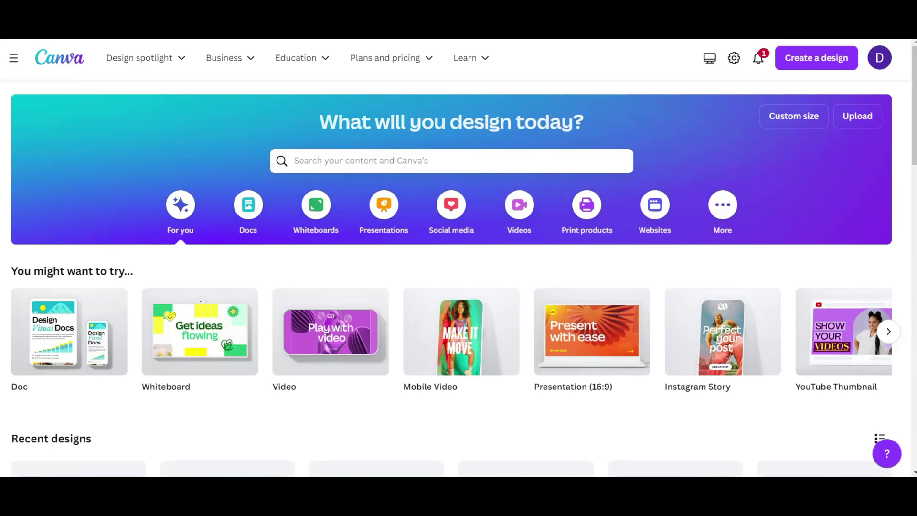
Step: Create a 1920×1080 video design and stretch the uploaded 8.6 s avatar clip to fill the page
{"action": "left_click", "coordinate": [813, 62]}
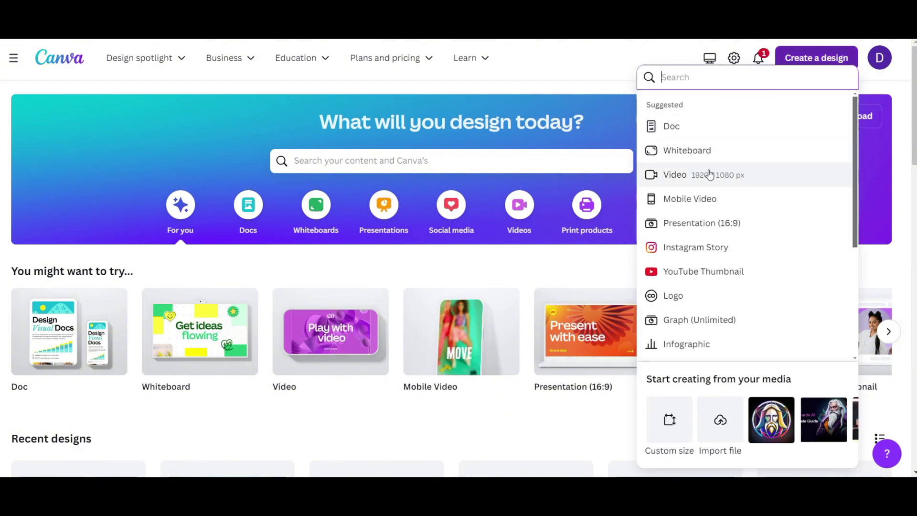
{"action": "left_click", "coordinate": [701, 186]}
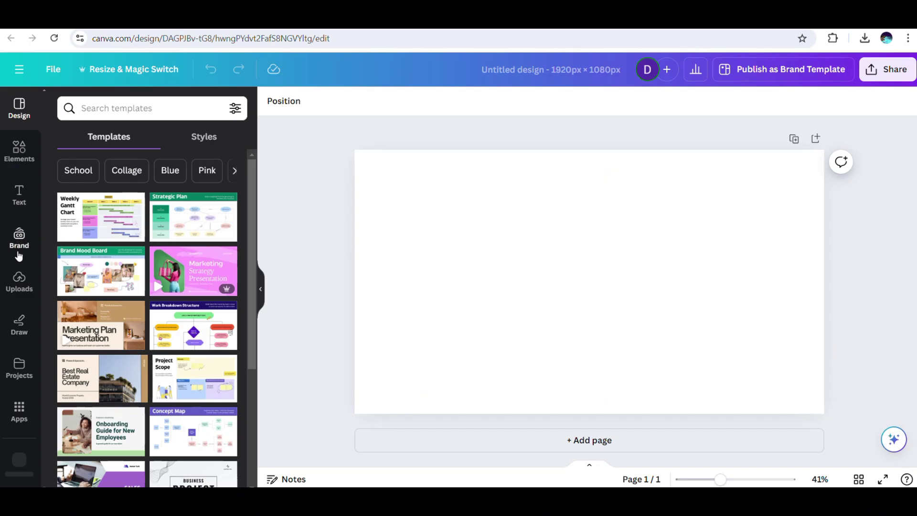
{"action": "left_click", "coordinate": [17, 282]}
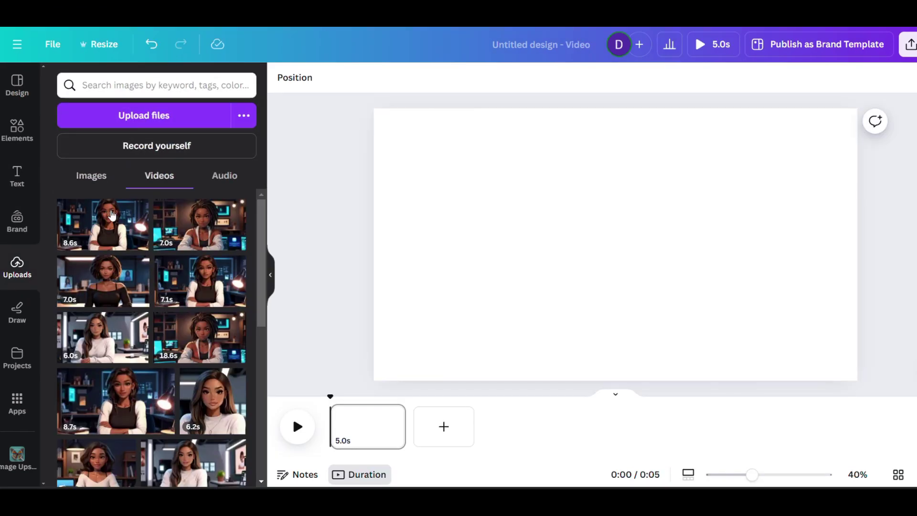
{"action": "left_click", "coordinate": [109, 230]}
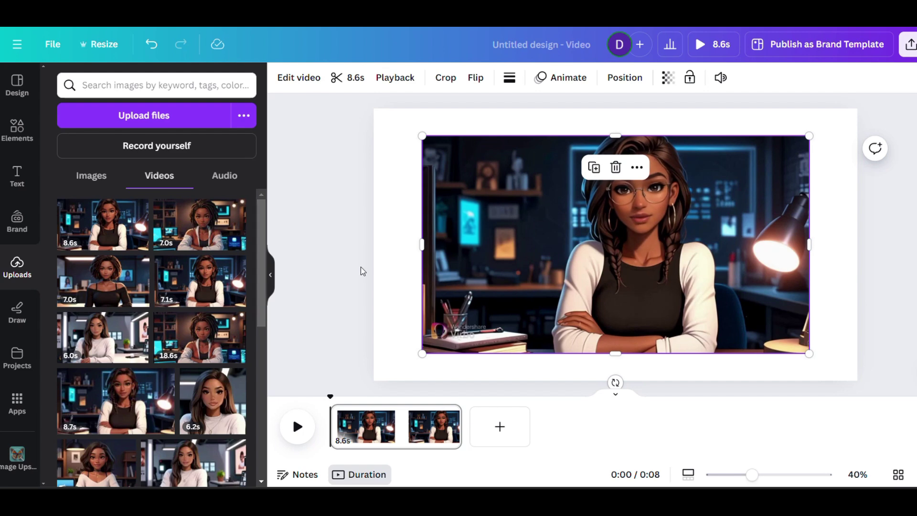
{"action": "left_click_drag", "start_coordinate": [422, 354], "coordinate": [374, 380]}
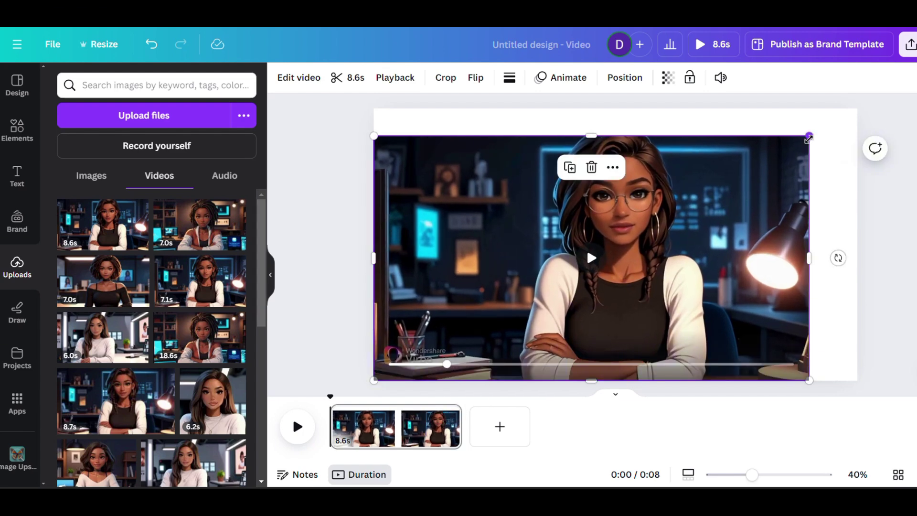
{"action": "left_click", "coordinate": [94, 183]}
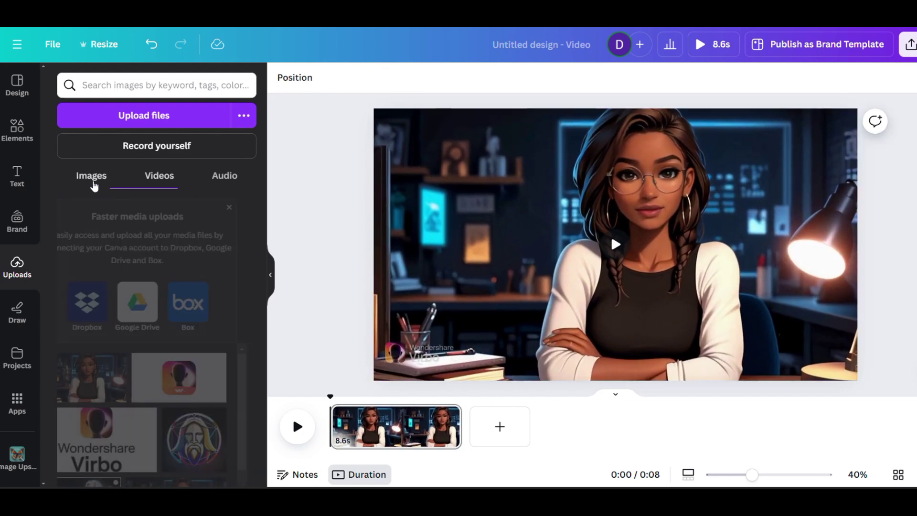
Step: Stretch the uploaded studio picture over the full page and lower its transparency to 26
{"action": "left_click", "coordinate": [106, 381]}
{"action": "left_click_drag", "start_coordinate": [450, 340], "coordinate": [375, 381]}
{"action": "left_click", "coordinate": [774, 165]}
{"action": "left_click_drag", "start_coordinate": [783, 151], "coordinate": [858, 109]}
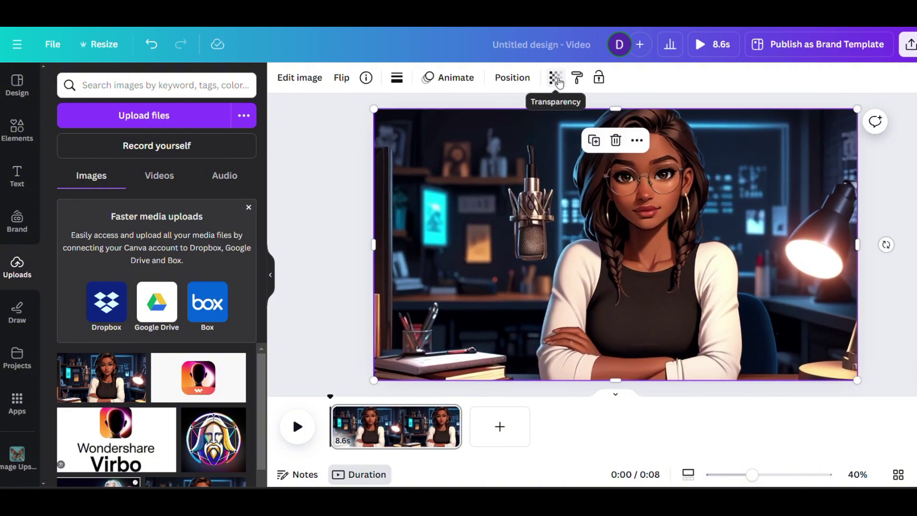
{"action": "left_click", "coordinate": [557, 79]}
{"action": "left_click_drag", "start_coordinate": [517, 137], "coordinate": [462, 152]}
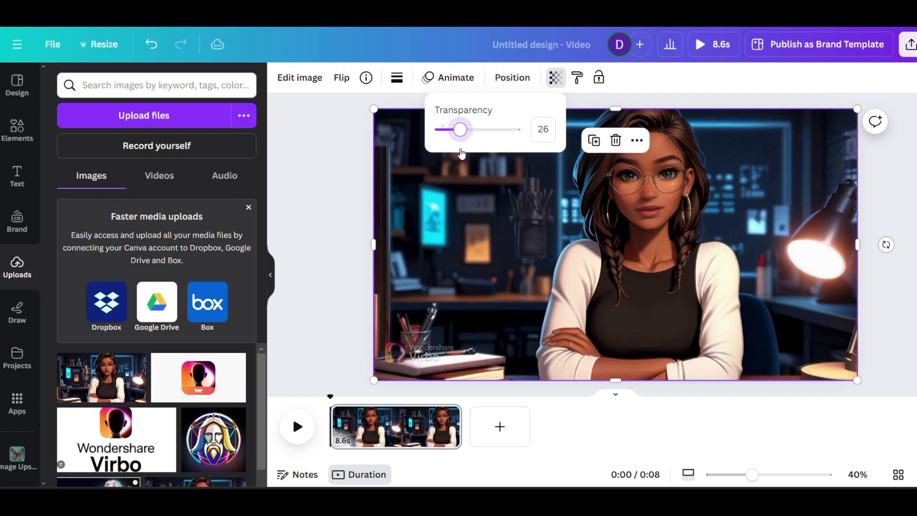
Step: Crop the studio picture down to a small lower-left patch over the watermark
{"action": "left_click", "coordinate": [301, 76]}
{"action": "left_click", "coordinate": [227, 87]}
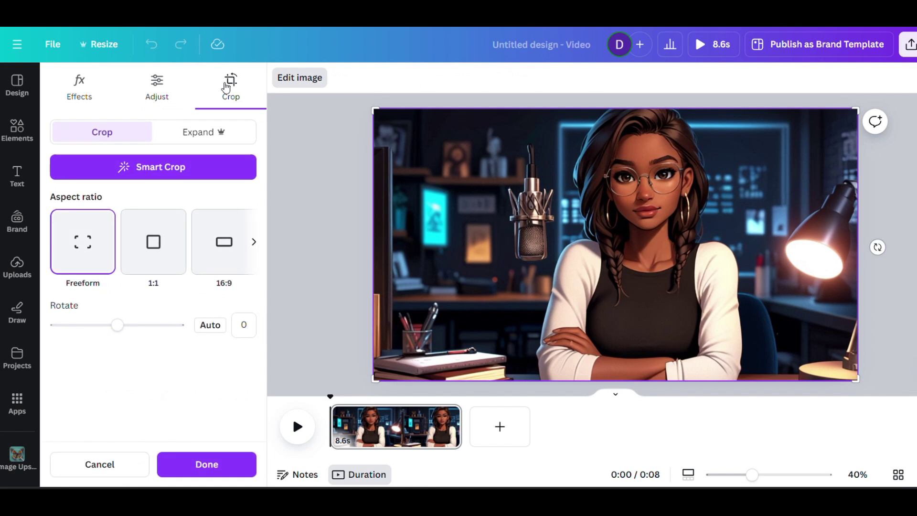
{"action": "left_click_drag", "start_coordinate": [858, 117], "coordinate": [527, 304]}
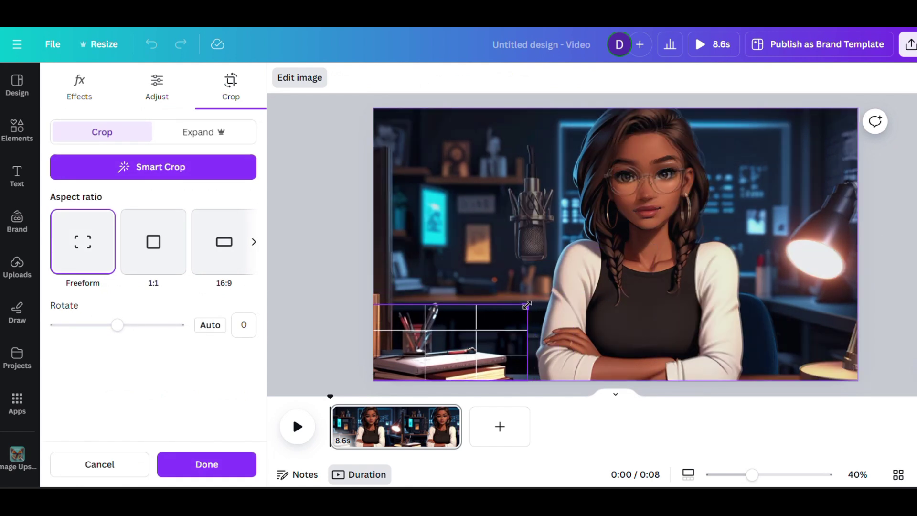
{"action": "left_click", "coordinate": [224, 466]}
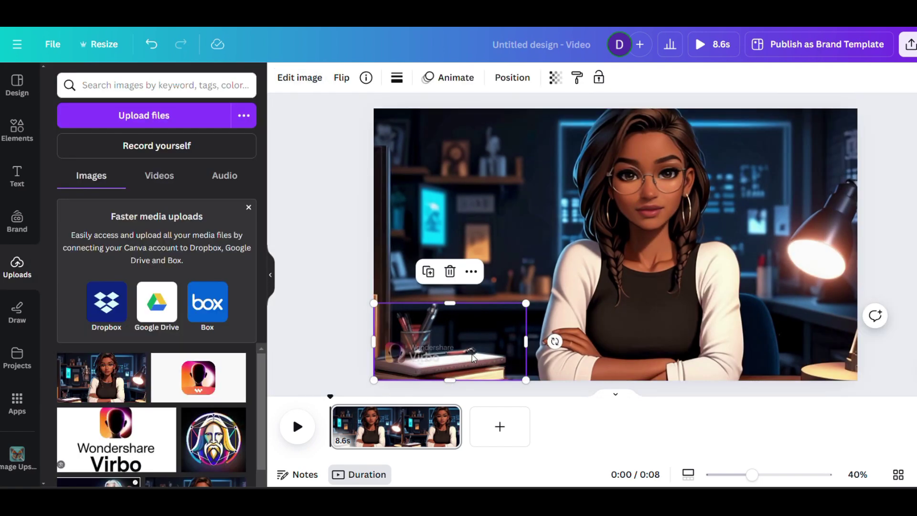
Step: Set the patch's transparency back to full so it hides the Virbo watermark
{"action": "left_click", "coordinate": [555, 80]}
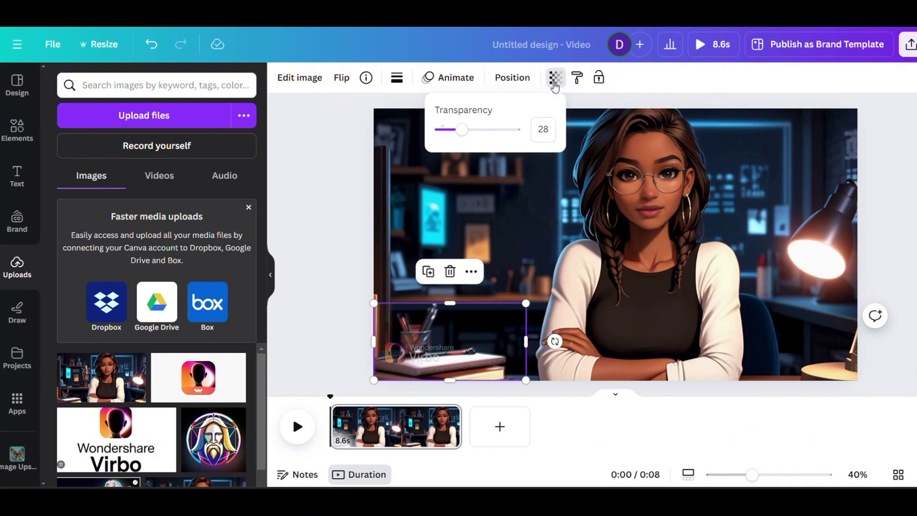
{"action": "left_click_drag", "start_coordinate": [460, 129], "coordinate": [435, 129]}
{"action": "left_click", "coordinate": [603, 443]}
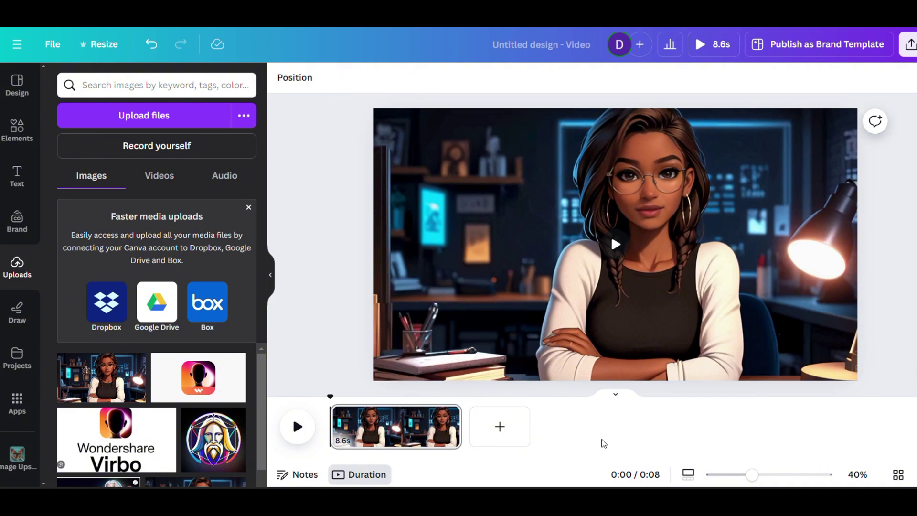